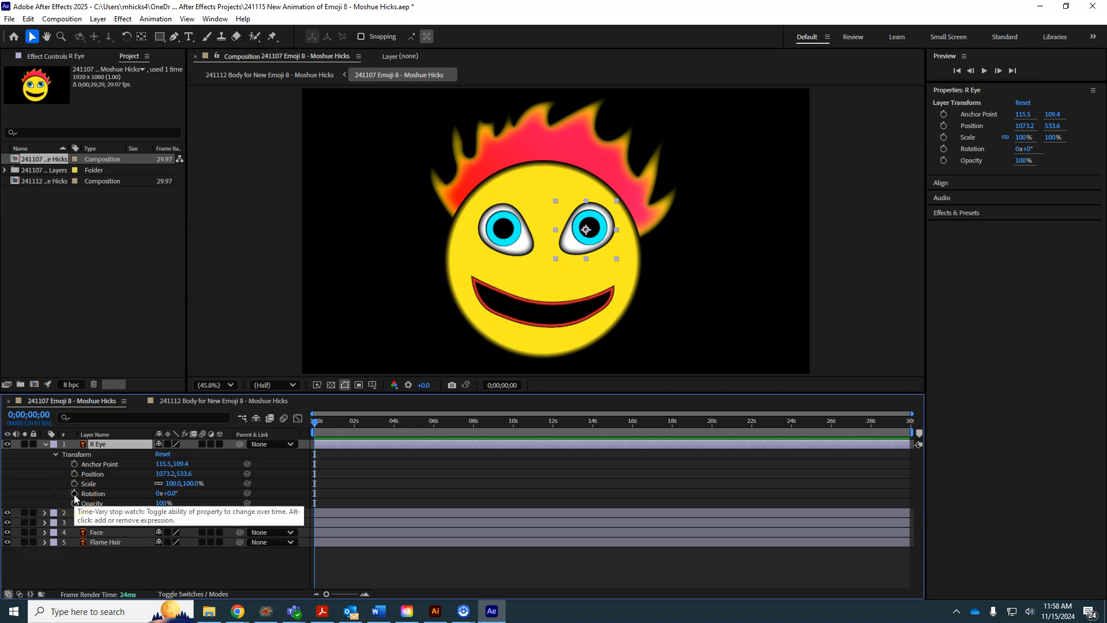
Step: Start rotation keyframes for the R Eye layer at 0;00;00;00 and set its rotation to 1x+0° at 0;00;00;29
{"action": "left_click", "coordinate": [74, 494]}
{"action": "left_click_drag", "start_coordinate": [316, 422], "coordinate": [334, 424]}
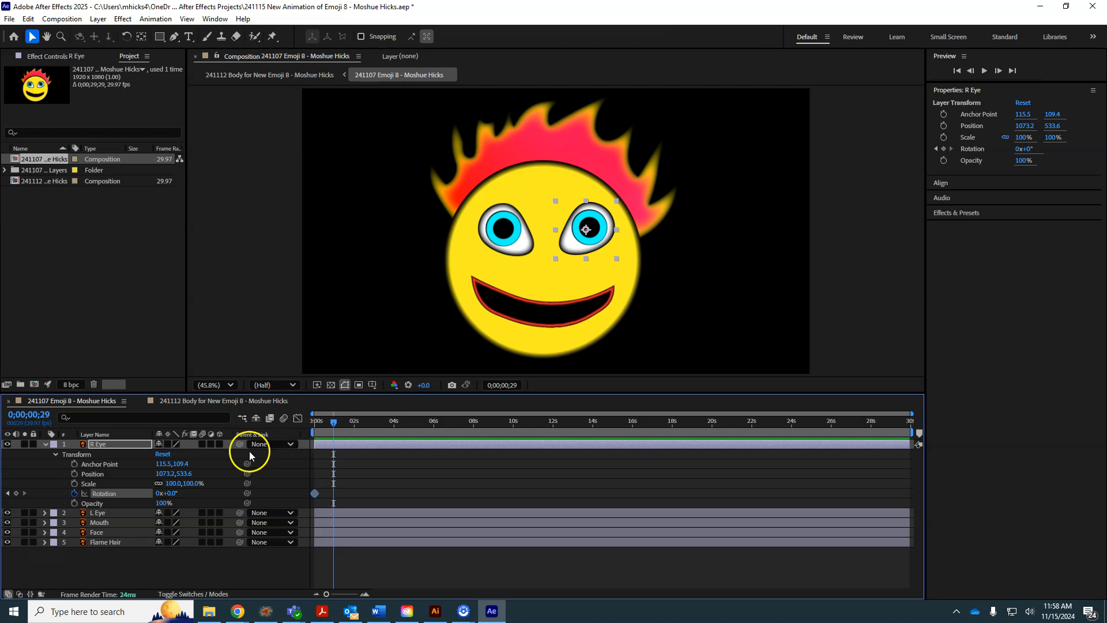
{"action": "left_click_drag", "start_coordinate": [171, 494], "coordinate": [352, 496]}
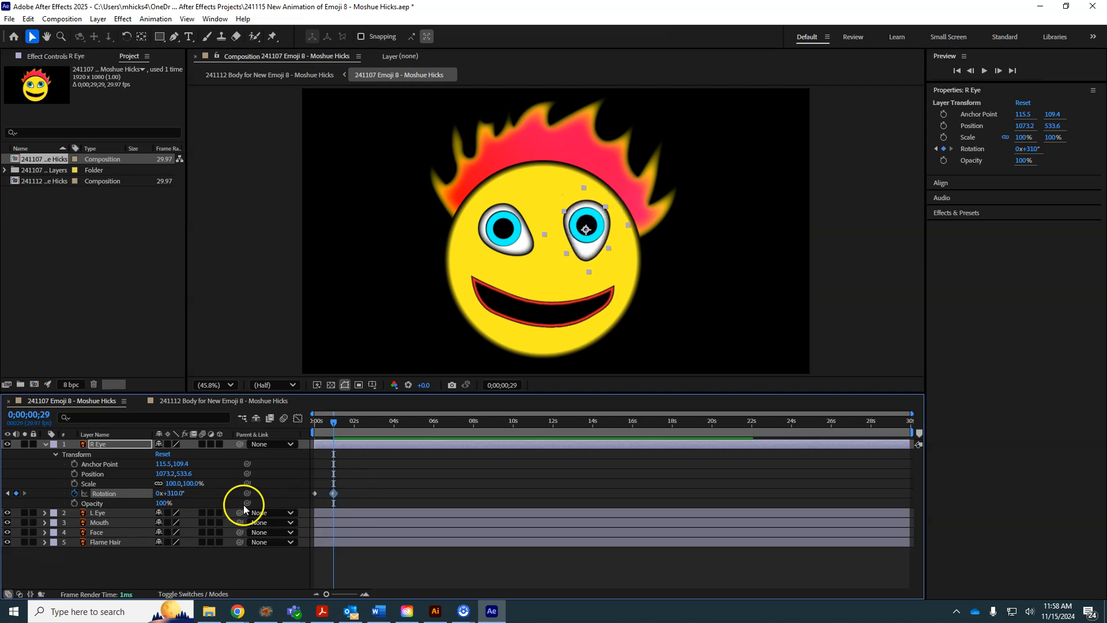
{"action": "left_click_drag", "start_coordinate": [173, 493], "coordinate": [209, 494]}
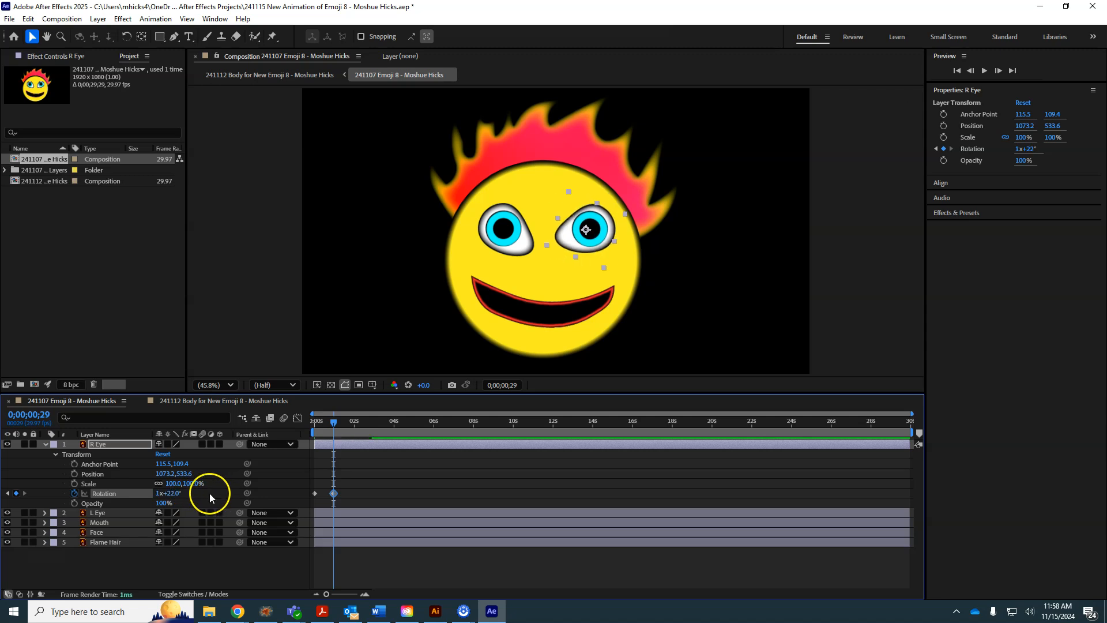
{"action": "left_click", "coordinate": [172, 493]}
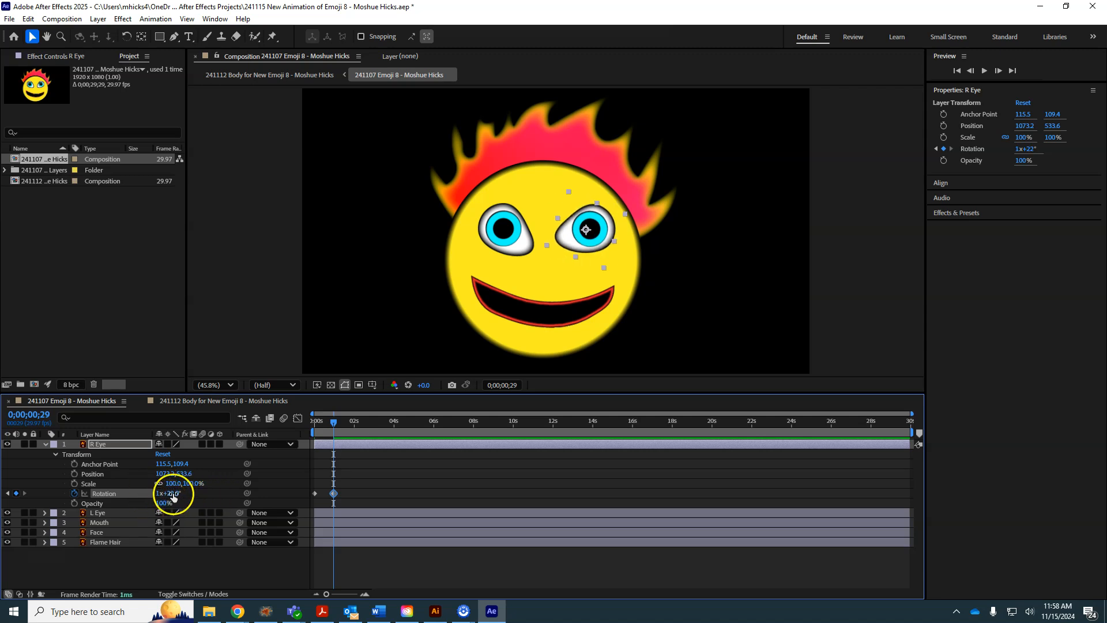
{"action": "type", "text": "0"}
{"action": "key", "text": "Return"}
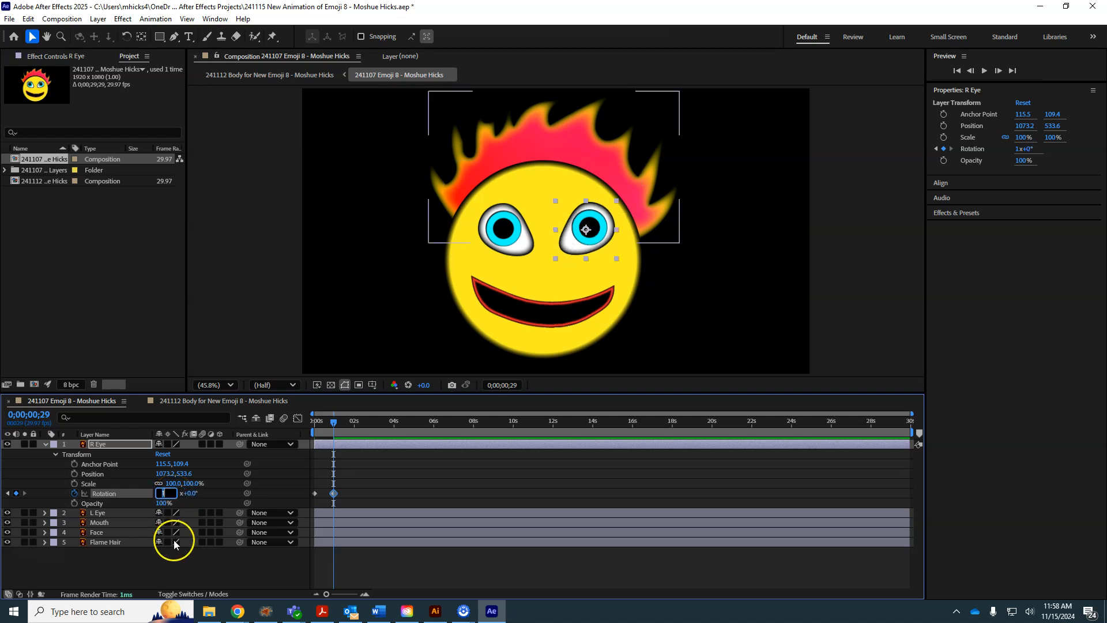
Step: Try two full turns on the R Eye rotation keyframe at 0;00;00;29, preview the spin, and restore the value to 1x+0°
{"action": "type", "text": "2"}
{"action": "left_click_drag", "start_coordinate": [335, 426], "coordinate": [317, 420]}
{"action": "key", "text": "space"}
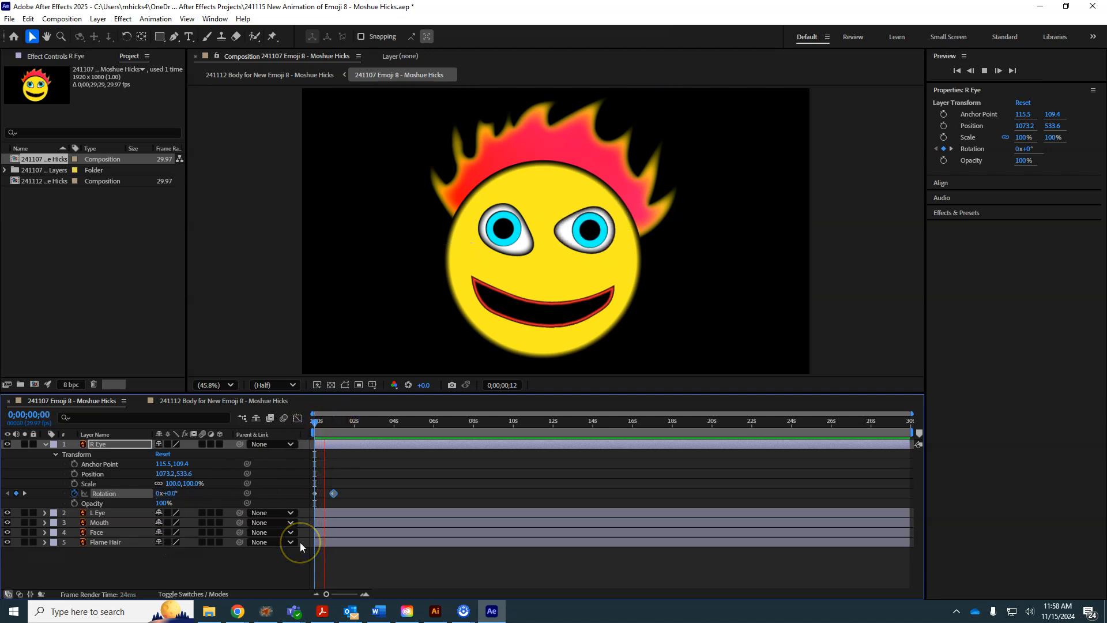
{"action": "key", "text": "space"}
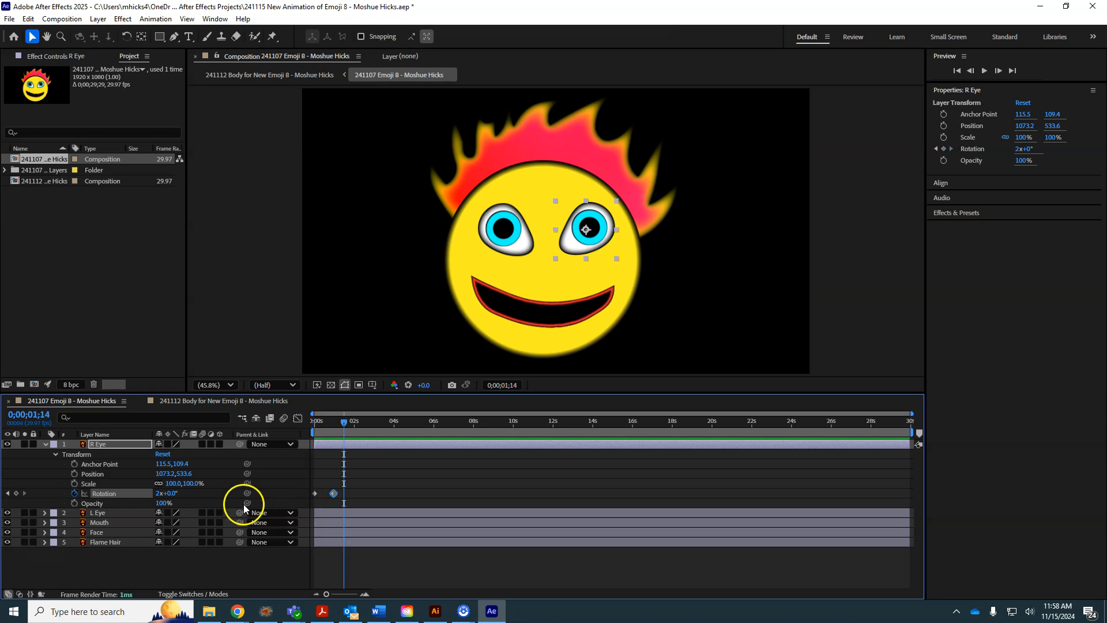
{"action": "left_click", "coordinate": [8, 494]}
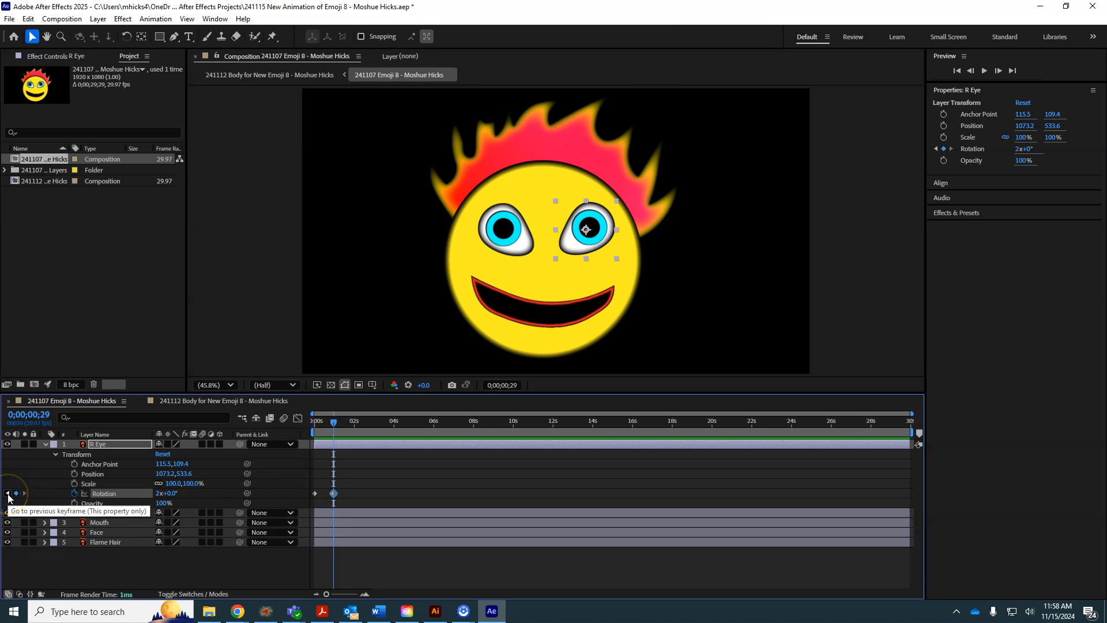
{"action": "left_click", "coordinate": [157, 493]}
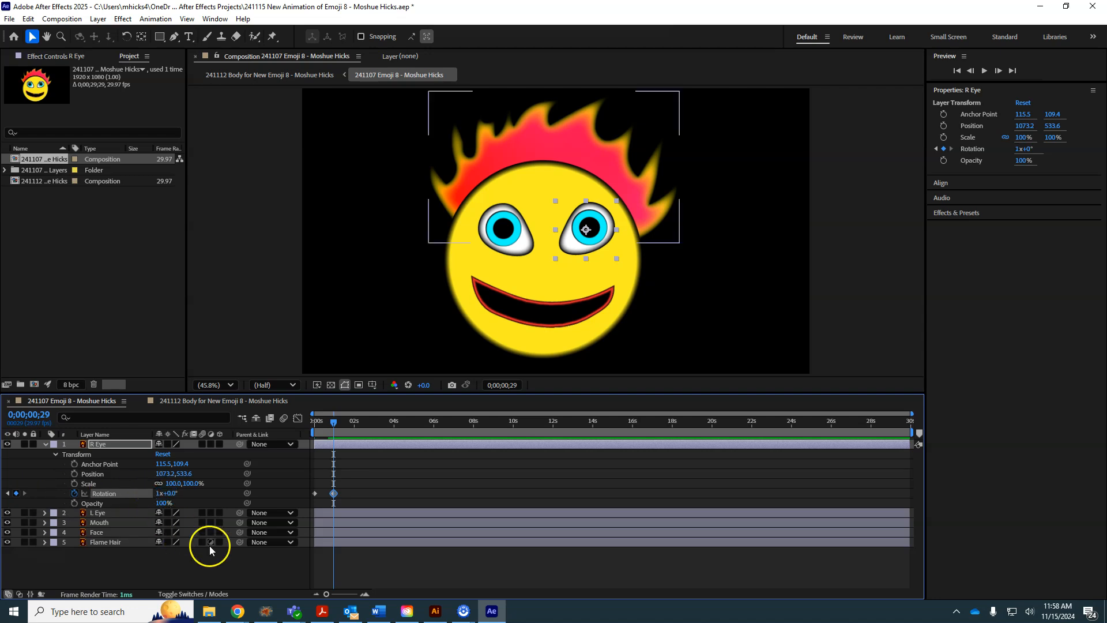
Step: Move the R Eye layer's anchor point to its pupil's centre, about 129.9, 102.8, with the Pan Behind tool and preview the spin
{"action": "key", "text": "period"}
{"action": "key", "text": "period"}
{"action": "key", "text": "period"}
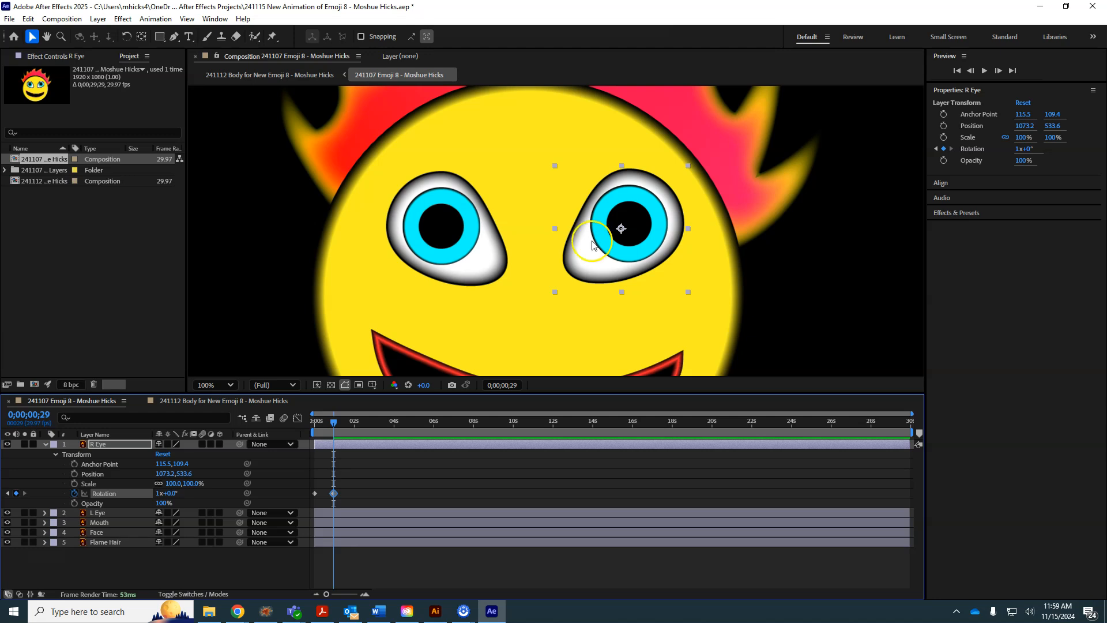
{"action": "left_click_drag", "start_coordinate": [684, 257], "coordinate": [619, 269]}
{"action": "key", "text": "v"}
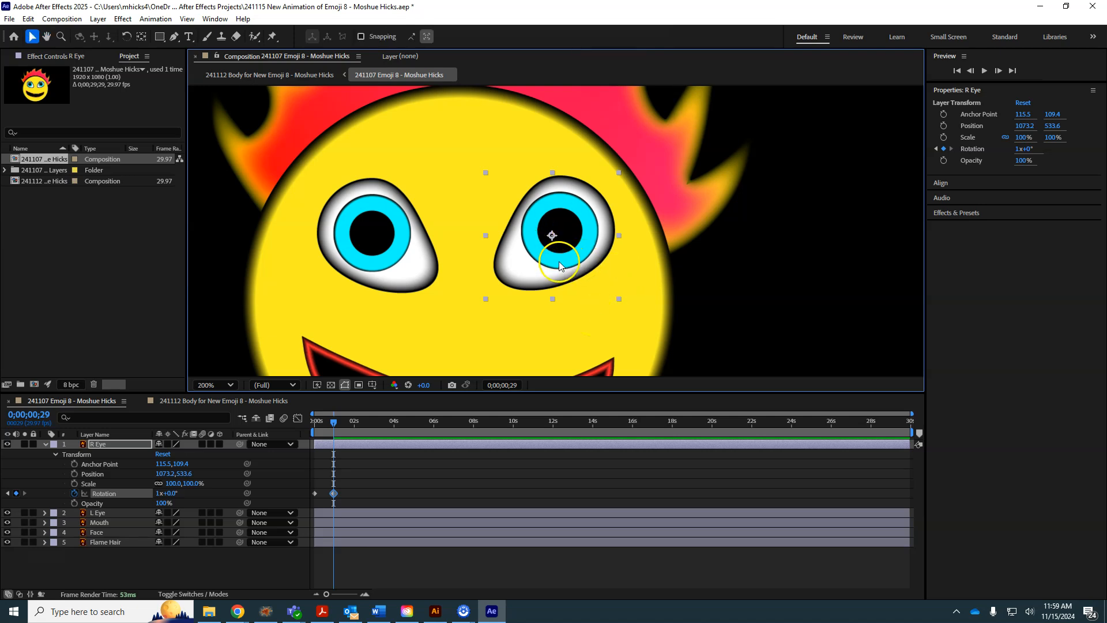
{"action": "key", "text": "period"}
{"action": "left_click_drag", "start_coordinate": [337, 434], "coordinate": [316, 421]}
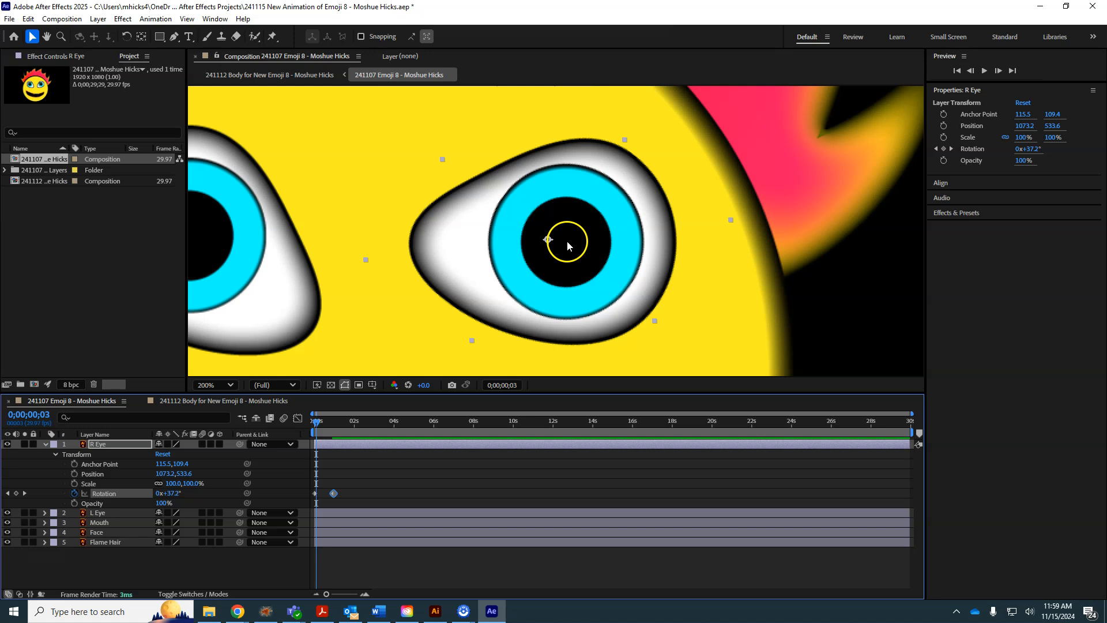
{"action": "left_click", "coordinate": [141, 38]}
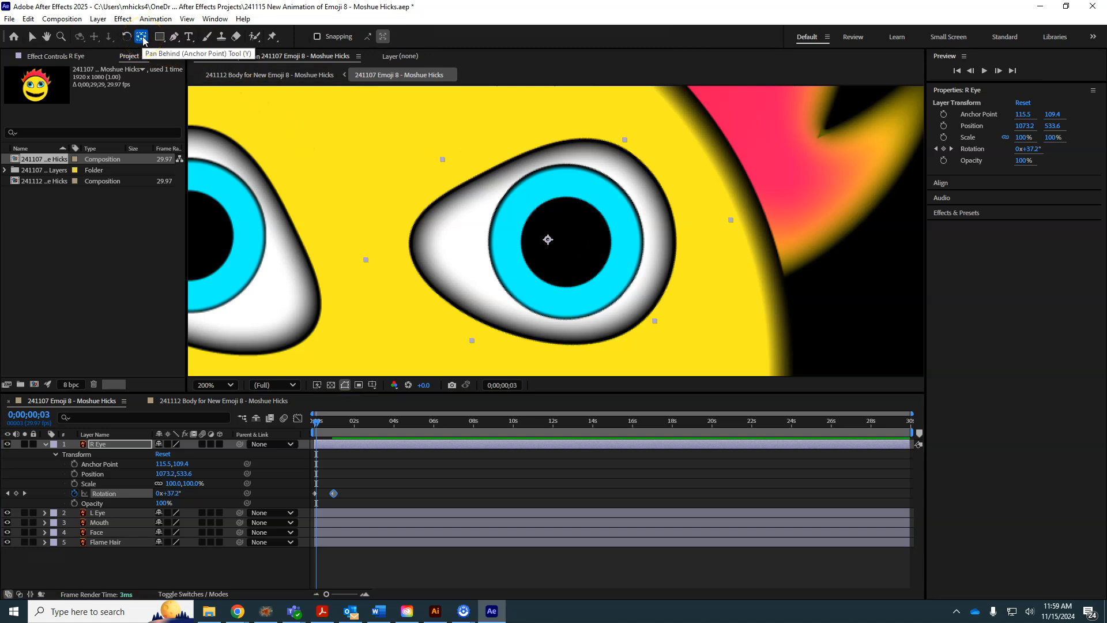
{"action": "left_click_drag", "start_coordinate": [545, 238], "coordinate": [566, 242]}
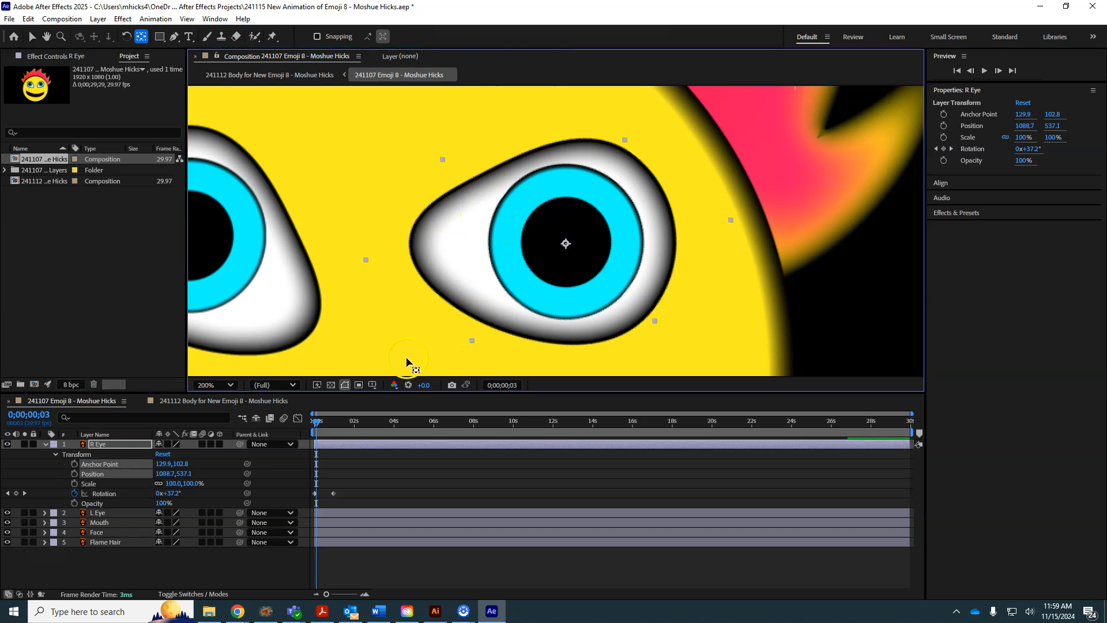
{"action": "key", "text": "space"}
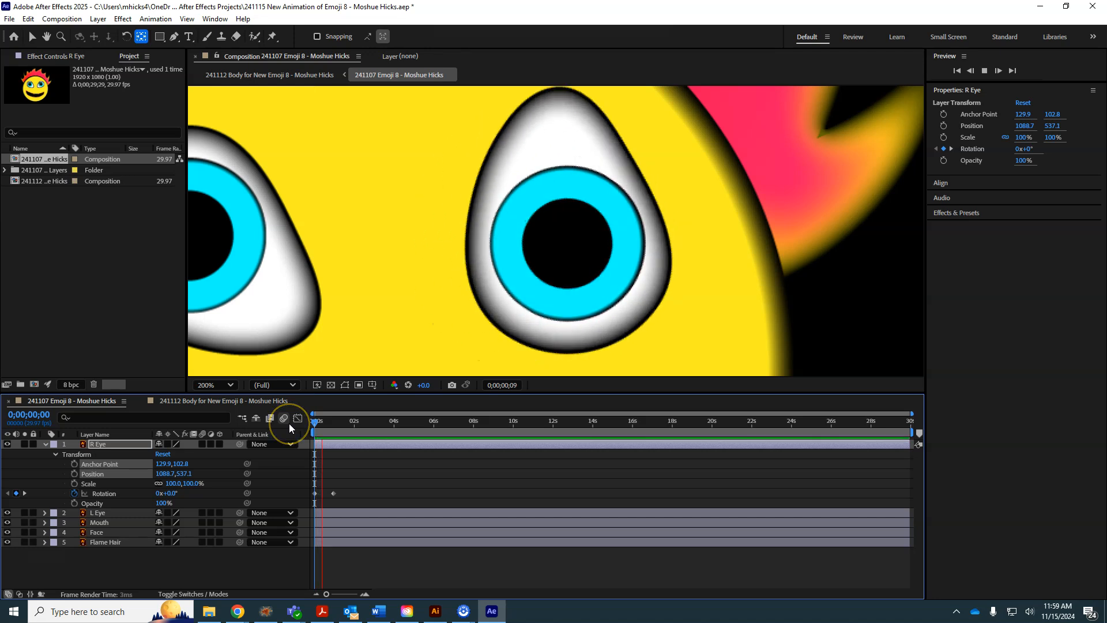
{"action": "key", "text": "space"}
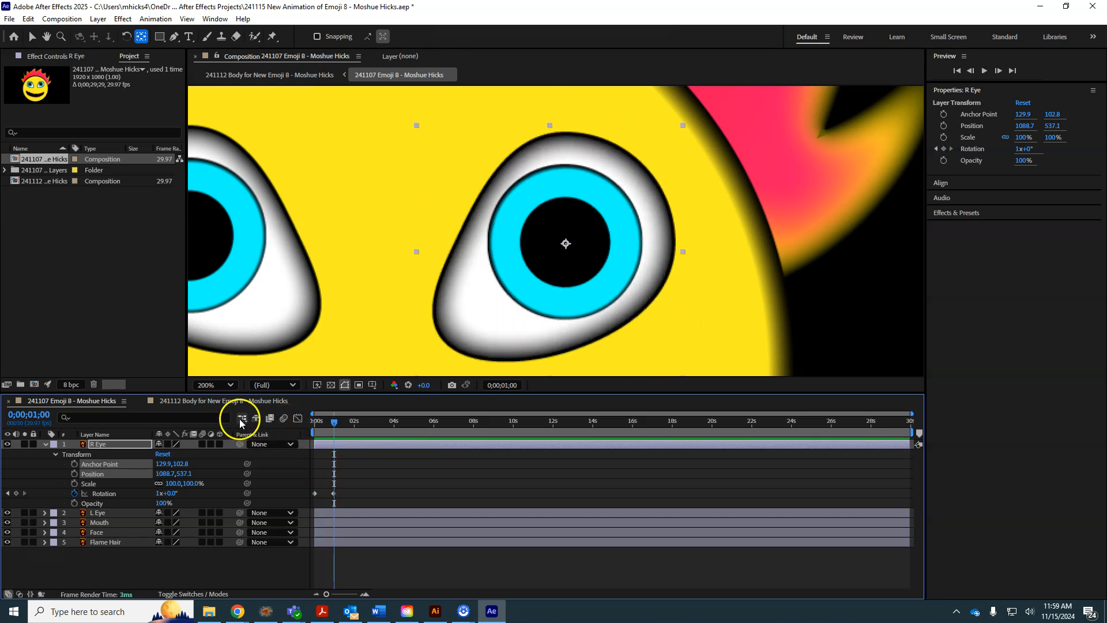
Step: Move the L Eye layer's anchor point to the centre of its pupil, at about 101.5, 99.4
{"action": "left_click", "coordinate": [98, 514]}
{"action": "left_click_drag", "start_coordinate": [352, 298], "coordinate": [596, 288]}
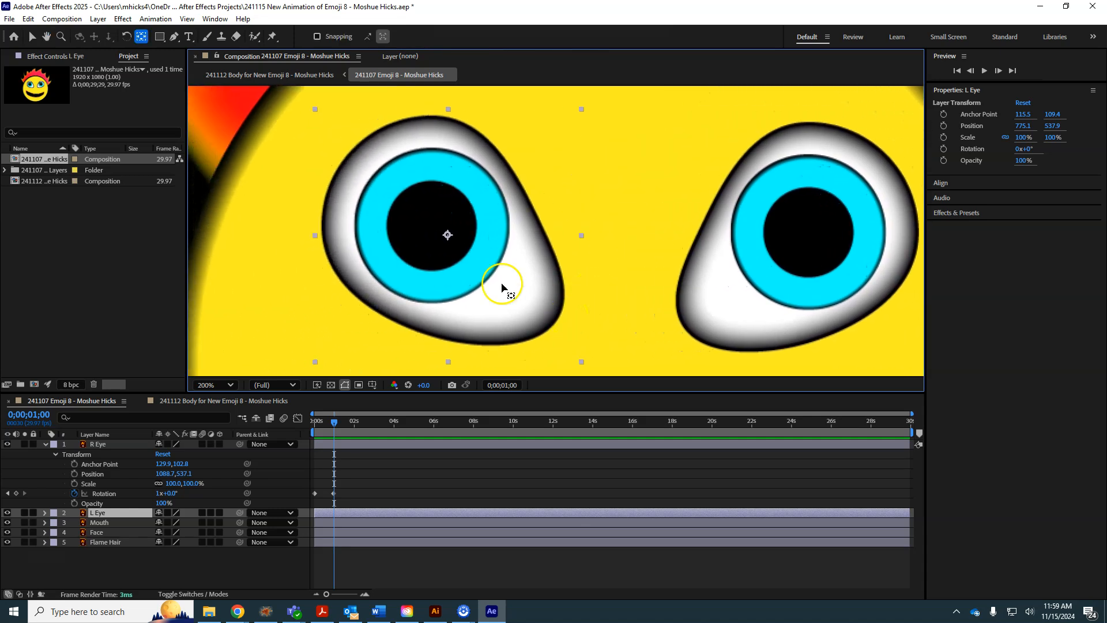
{"action": "left_click_drag", "start_coordinate": [448, 235], "coordinate": [432, 224]}
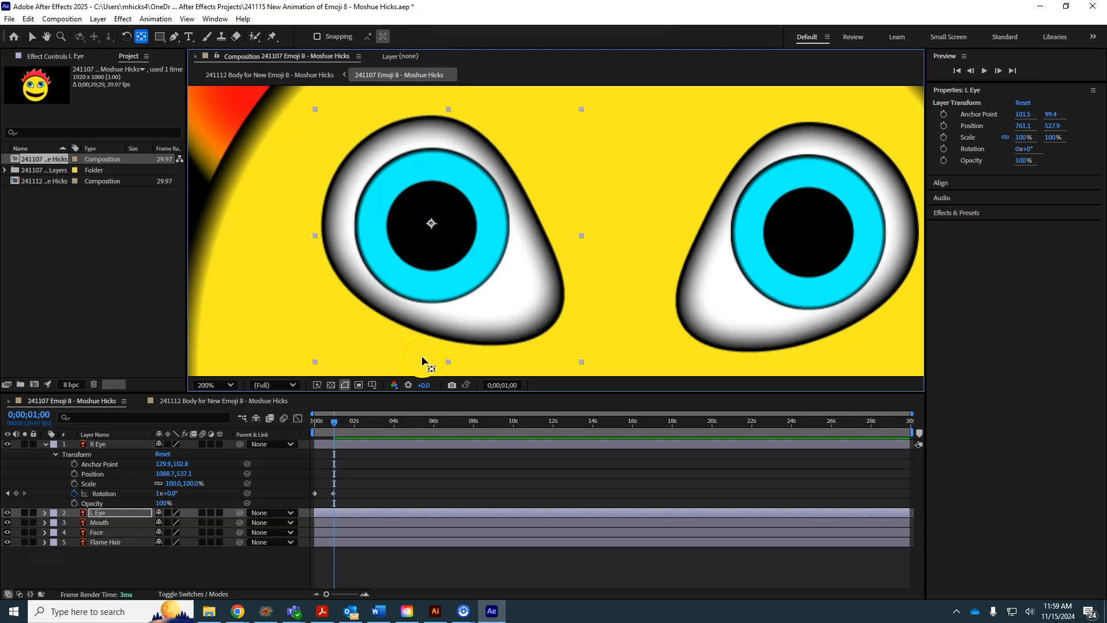
Step: Start rotation keyframes for the L Eye layer at 0;00;00;00 and set its rotation to -1x+0° at 0;00;00;29
{"action": "left_click", "coordinate": [88, 514]}
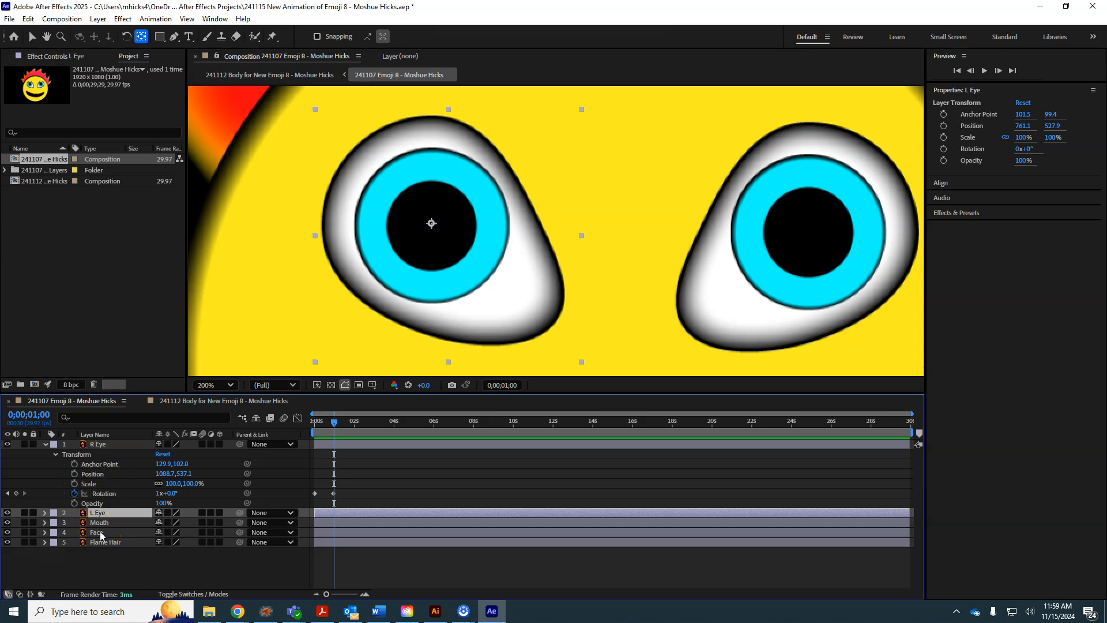
{"action": "key", "text": "r"}
{"action": "left_click", "coordinate": [81, 526]}
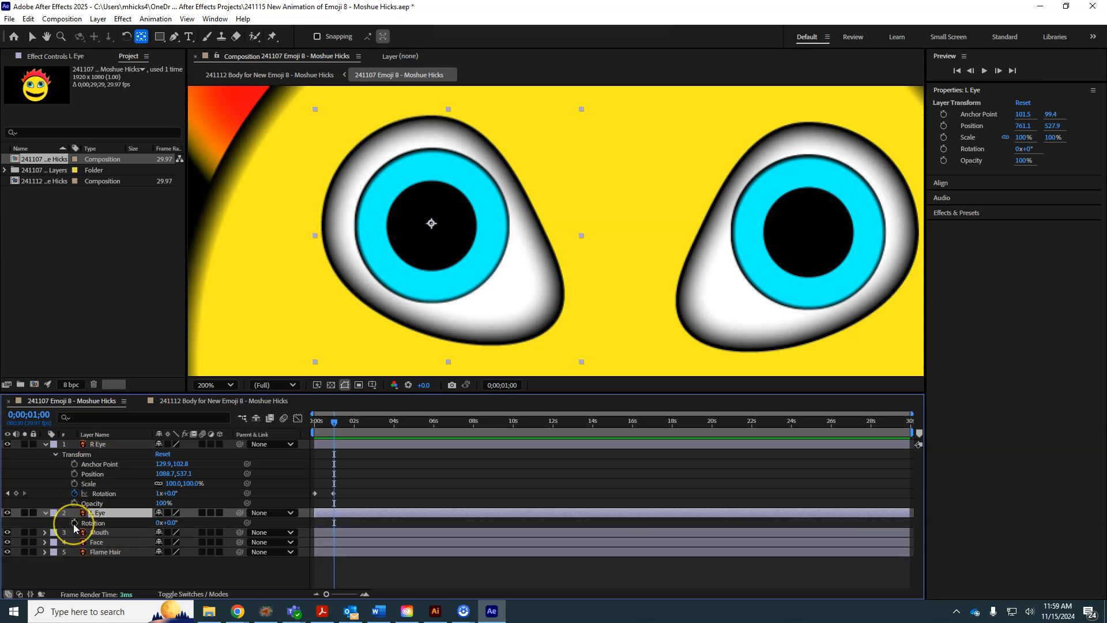
{"action": "left_click_drag", "start_coordinate": [336, 423], "coordinate": [291, 426]}
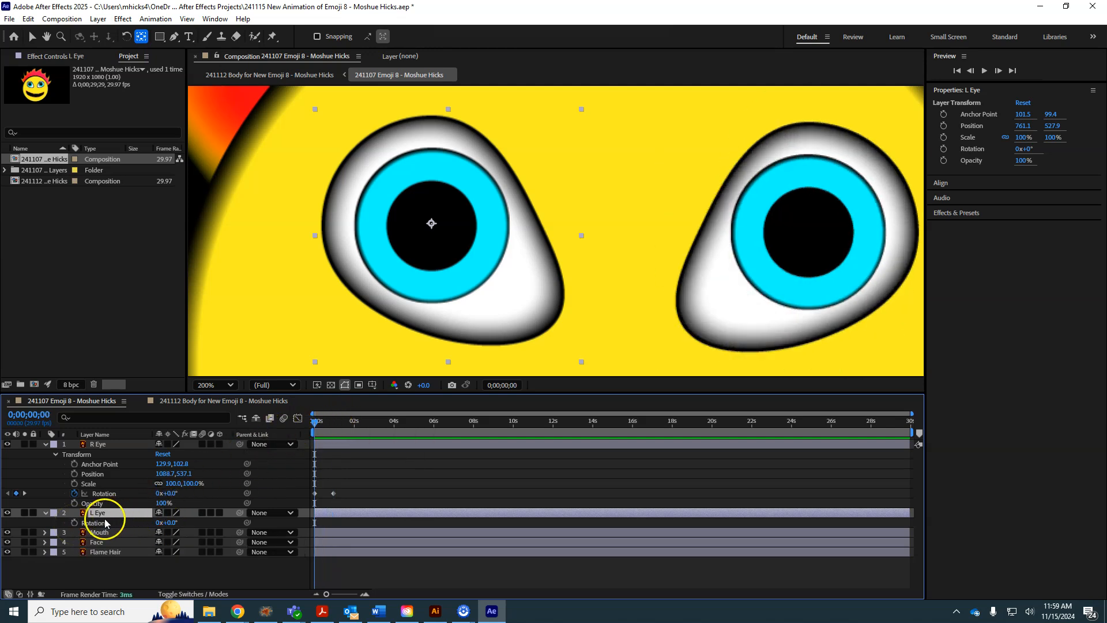
{"action": "left_click", "coordinate": [75, 522]}
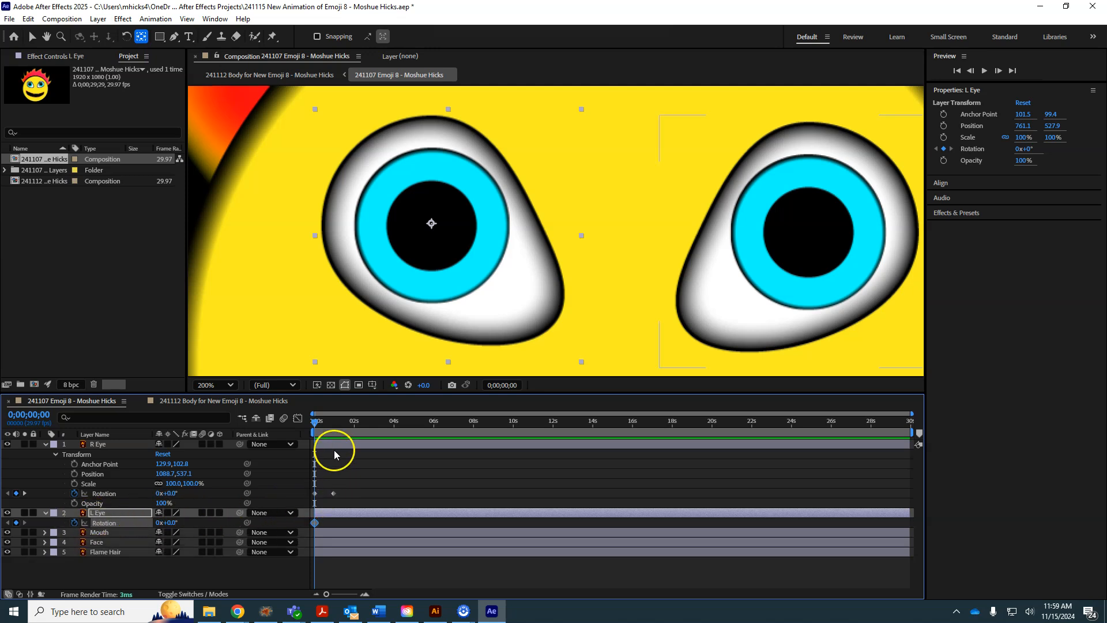
{"action": "left_click_drag", "start_coordinate": [316, 422], "coordinate": [336, 424]}
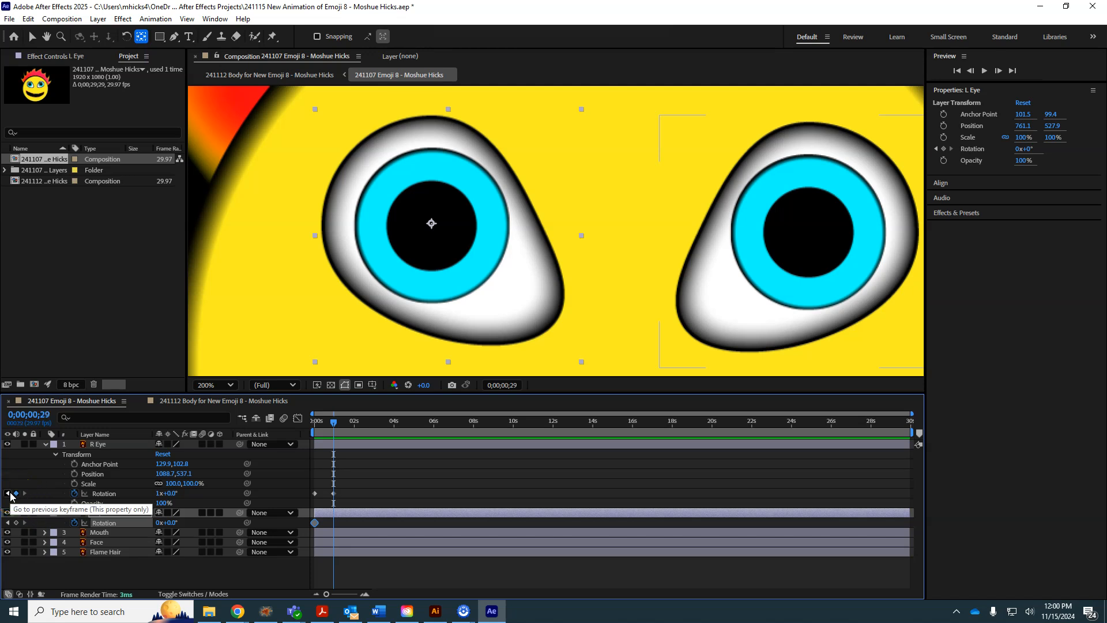
{"action": "left_click", "coordinate": [159, 522]}
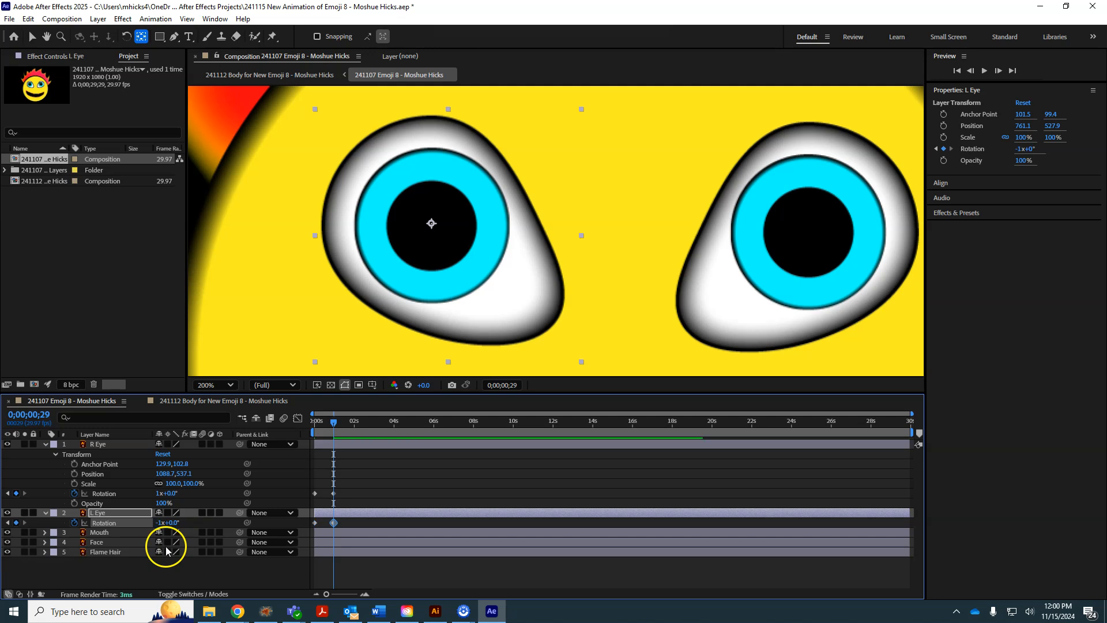
Step: Preview the opposite rotations of both eyes from the start of the composition
{"action": "left_click_drag", "start_coordinate": [336, 423], "coordinate": [316, 423]}
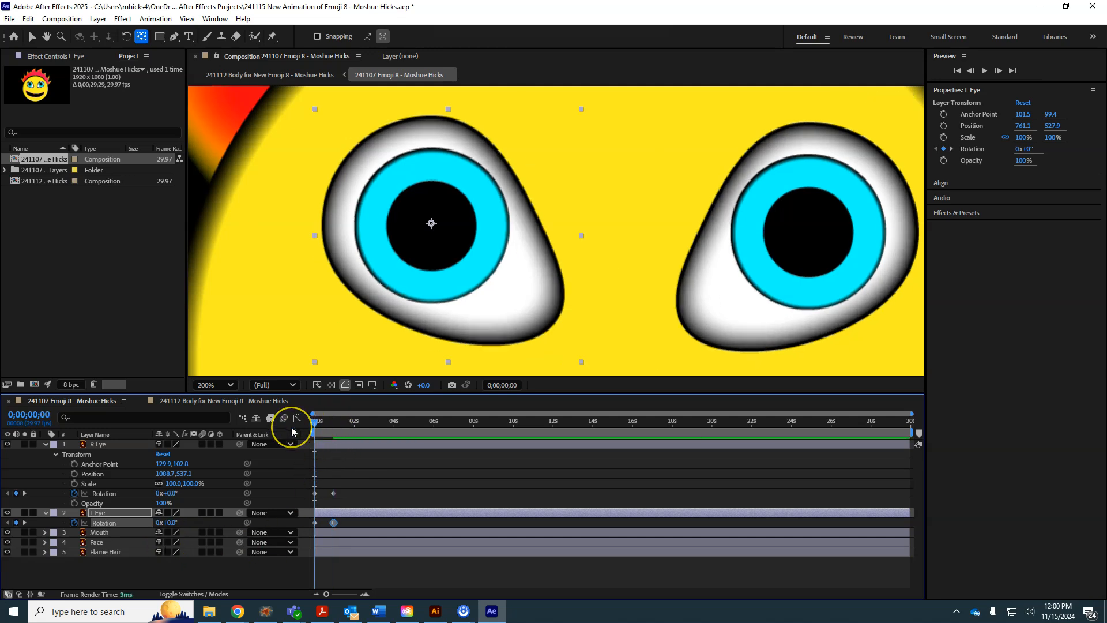
{"action": "key", "text": "space"}
{"action": "key", "text": "space"}
Step: Copy the rotation keyframes of both eye layers and paste them at 0;00;01;27
{"action": "left_click_drag", "start_coordinate": [350, 420], "coordinate": [359, 421]}
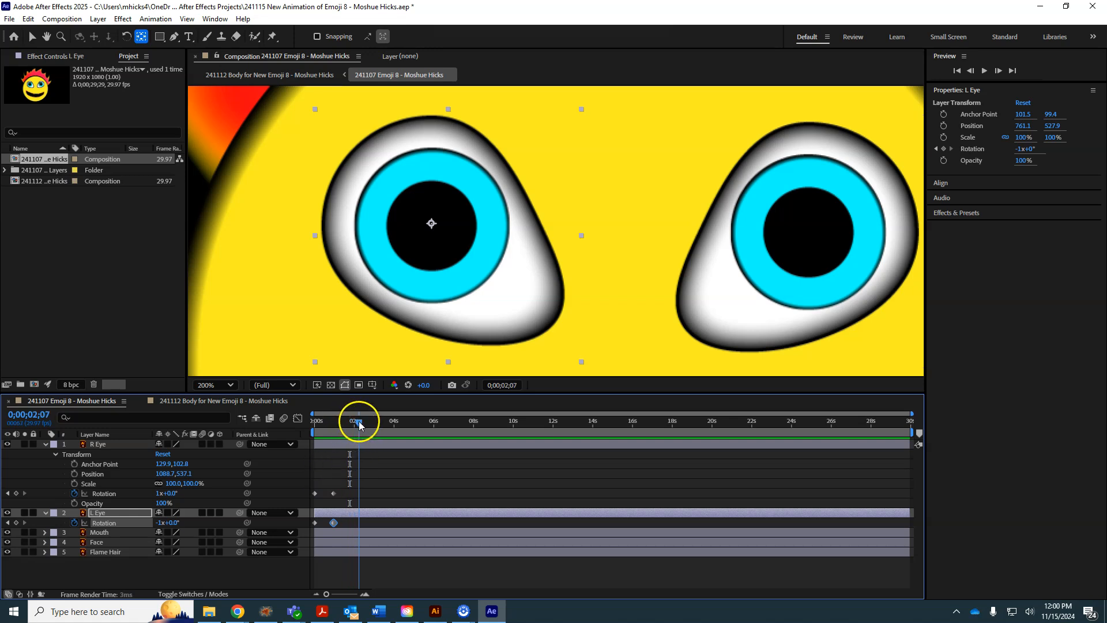
{"action": "left_click_drag", "start_coordinate": [339, 474], "coordinate": [313, 526]}
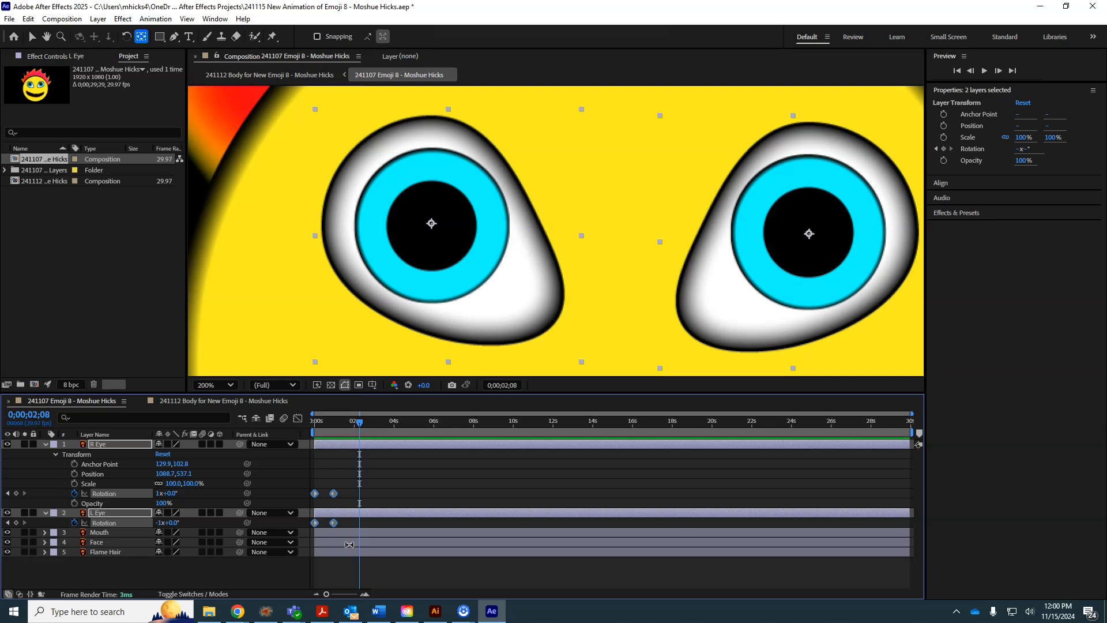
{"action": "left_click_drag", "start_coordinate": [363, 423], "coordinate": [353, 428]}
{"action": "key", "text": "ctrl+v"}
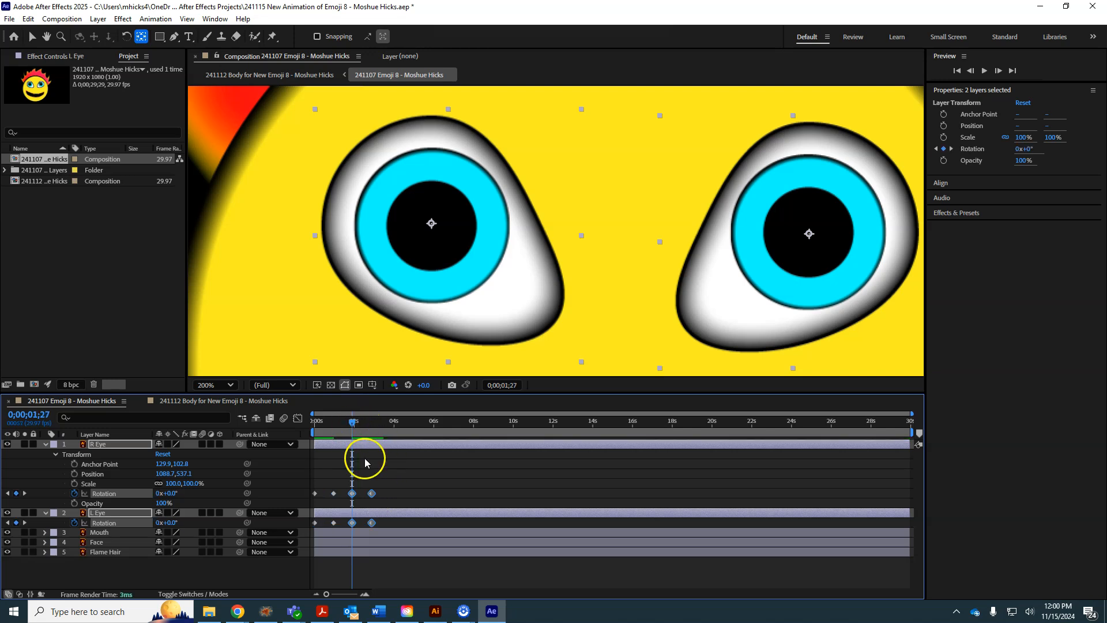
Step: Preview the repeated eye rotations from the start, both close up and with more of the face in view
{"action": "left_click_drag", "start_coordinate": [361, 423], "coordinate": [281, 432]}
{"action": "key", "text": "space"}
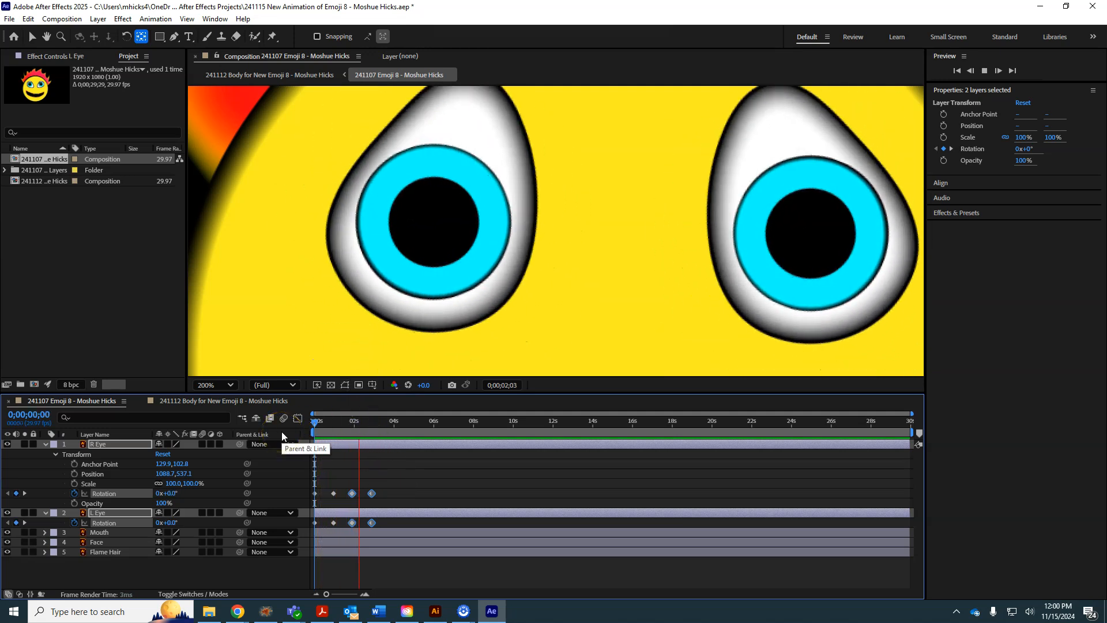
{"action": "key", "text": "space"}
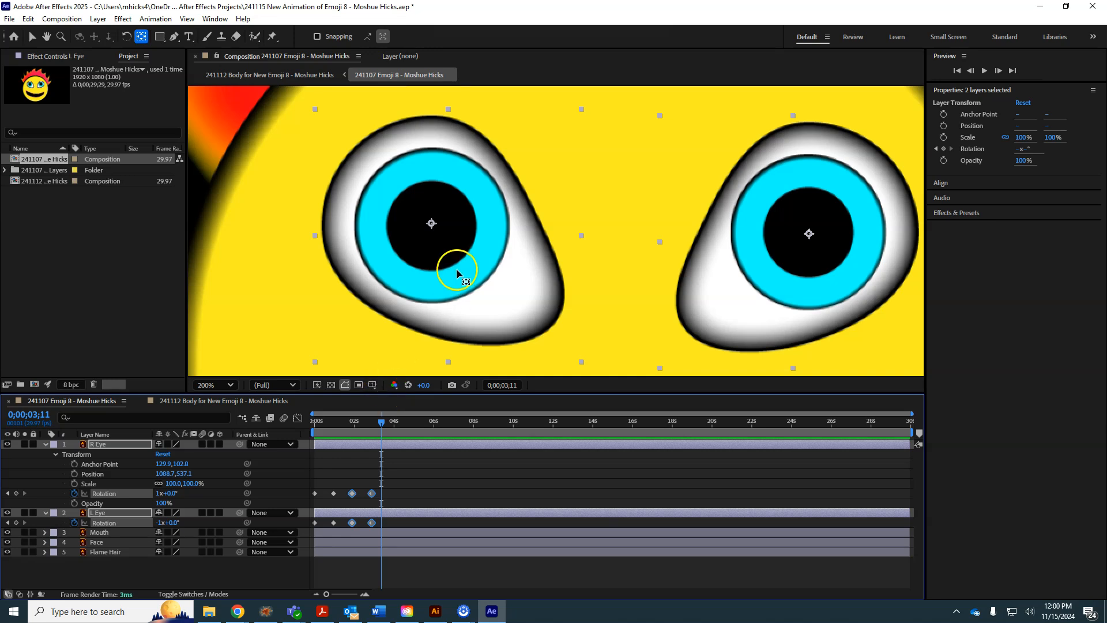
{"action": "key", "text": "comma"}
{"action": "left_click_drag", "start_coordinate": [386, 424], "coordinate": [235, 424]}
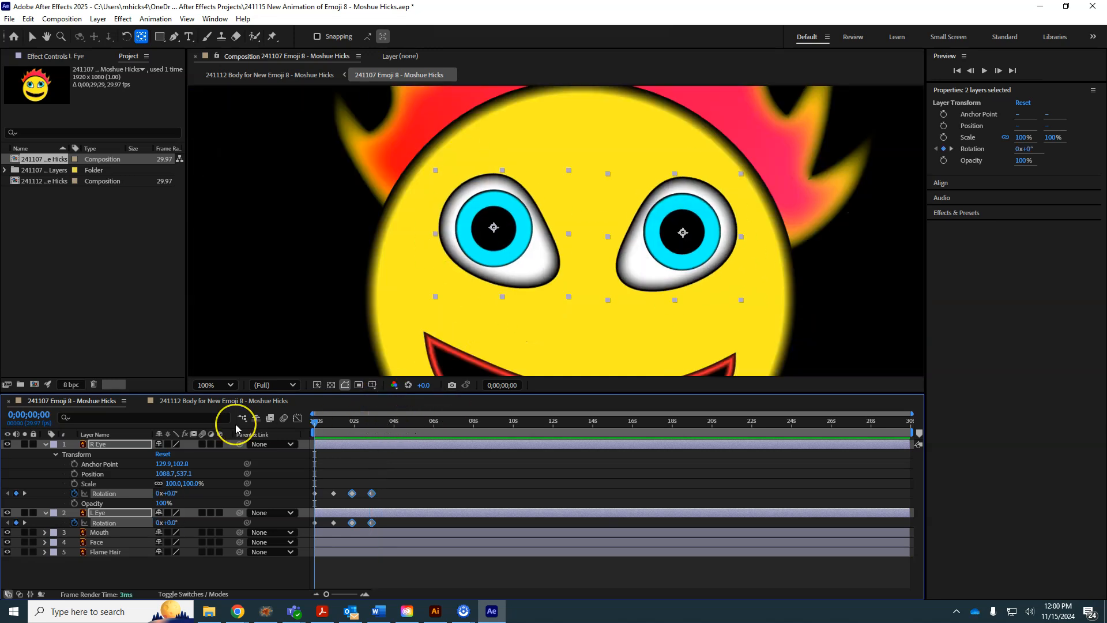
{"action": "key", "text": "space"}
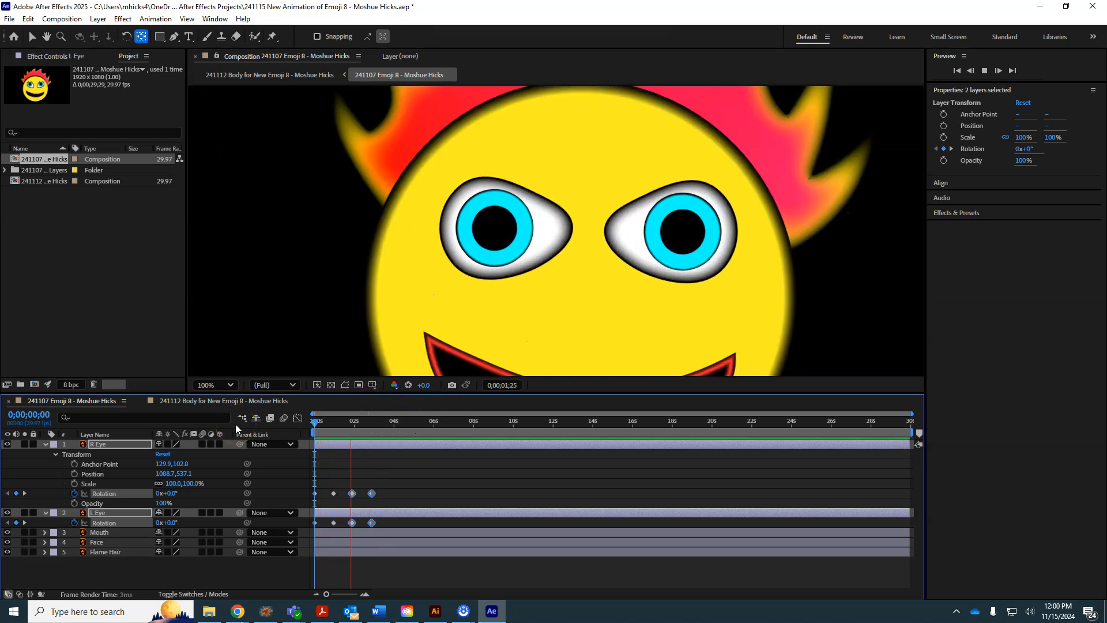
Step: Apply Easy Ease to all the rotation keyframes of the R Eye and L Eye layers
{"action": "left_click", "coordinate": [345, 468]}
{"action": "left_click_drag", "start_coordinate": [413, 477], "coordinate": [306, 524]}
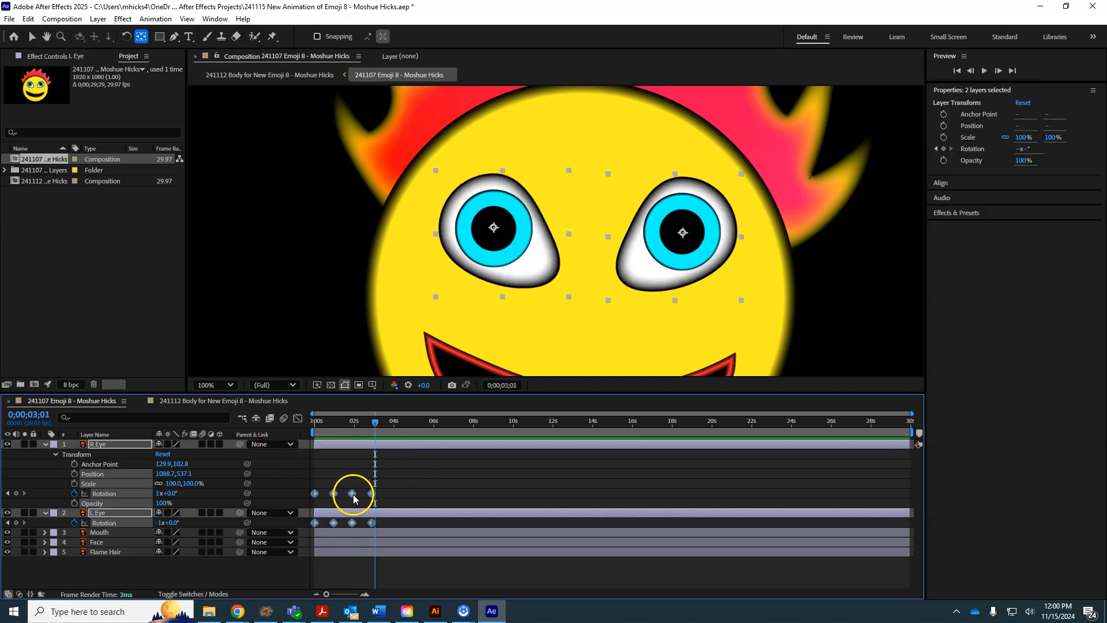
{"action": "right_click", "coordinate": [353, 499]}
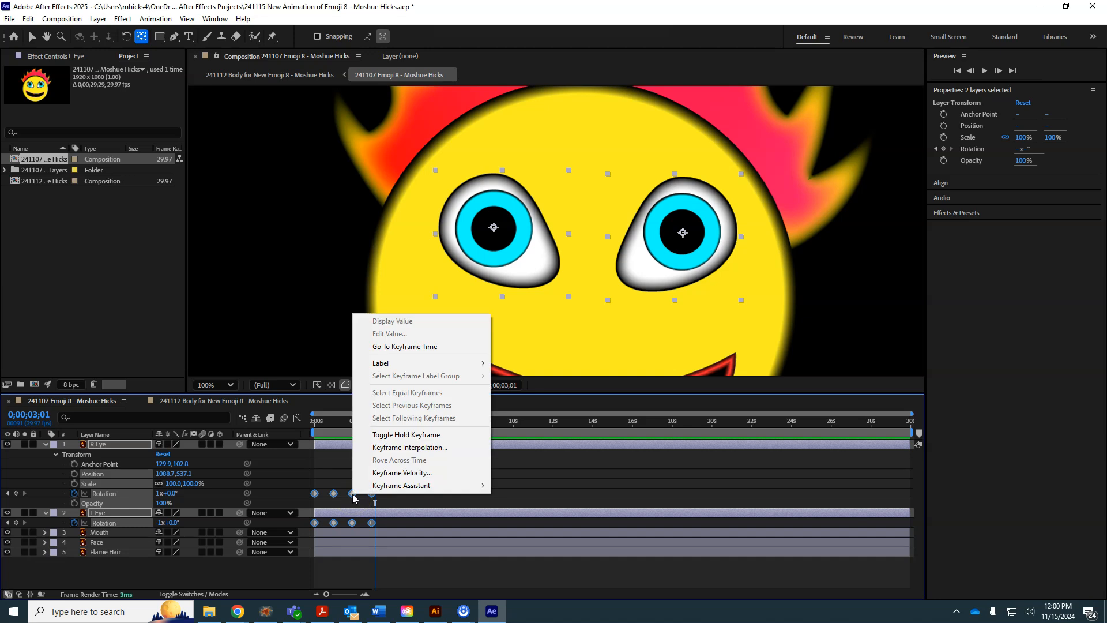
{"action": "mouse_move", "coordinate": [404, 485]}
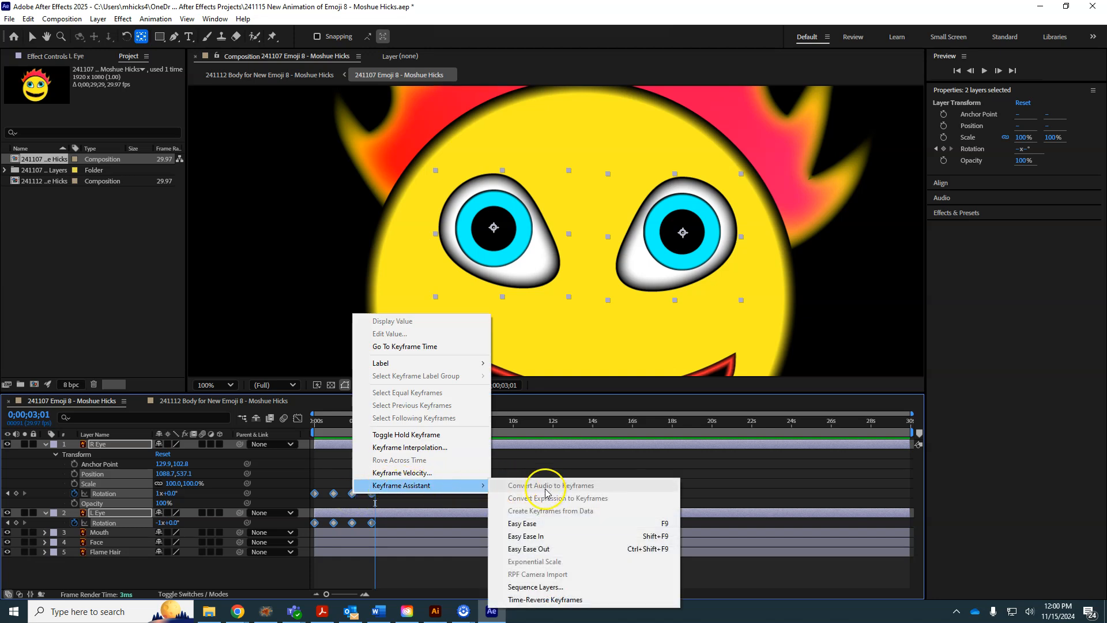
{"action": "left_click", "coordinate": [543, 523]}
Step: Preview the eased eye rotations from the start of the composition
{"action": "left_click_drag", "start_coordinate": [375, 417], "coordinate": [279, 430]}
{"action": "key", "text": "space"}
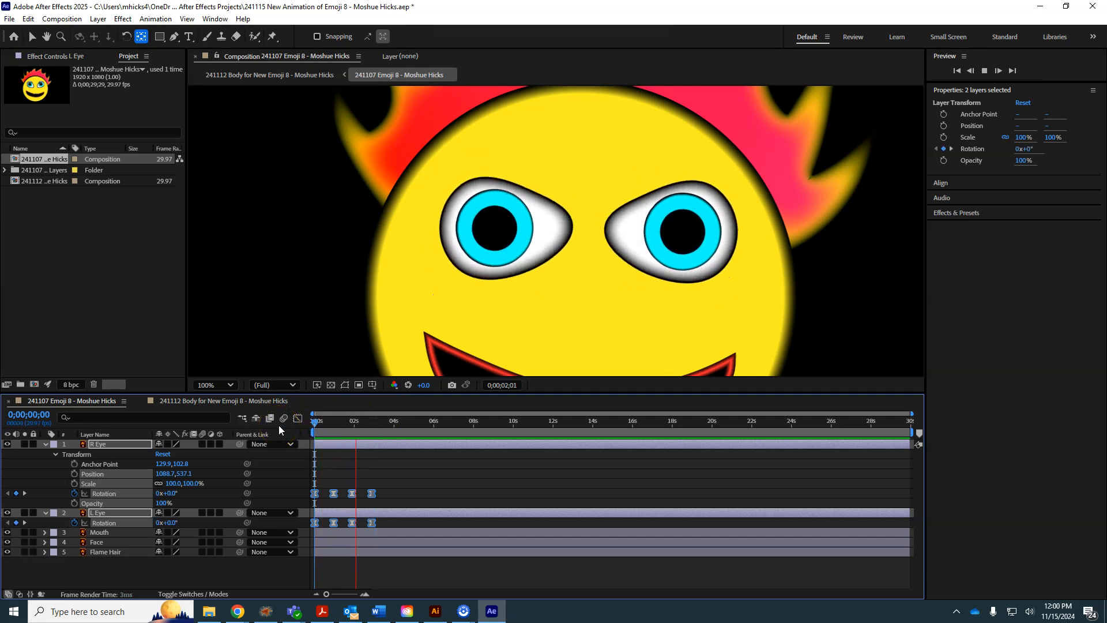
{"action": "key", "text": "space"}
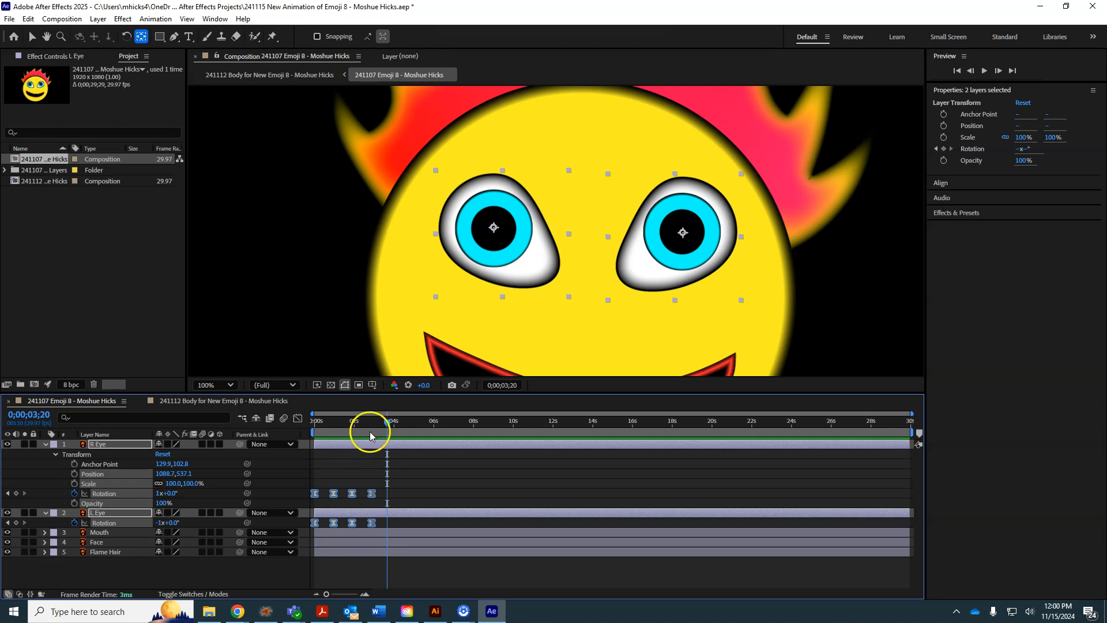
Step: Copy all the eased rotation keyframes of both eye layers and paste them at 0;00;03;24
{"action": "left_click_drag", "start_coordinate": [388, 422], "coordinate": [269, 425]}
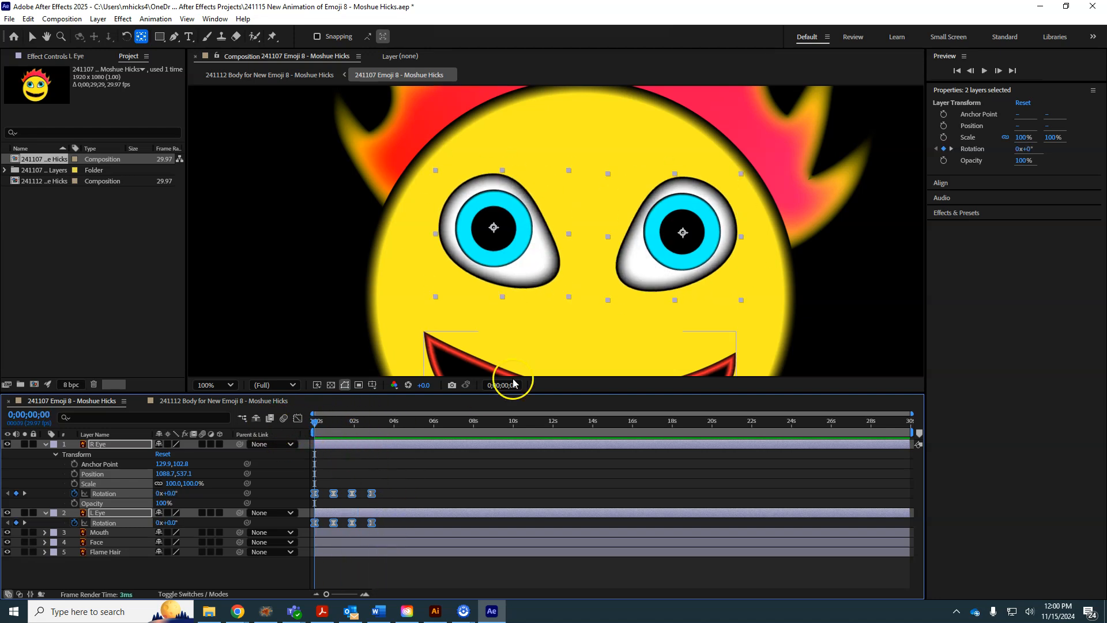
{"action": "left_click_drag", "start_coordinate": [420, 491], "coordinate": [313, 537]}
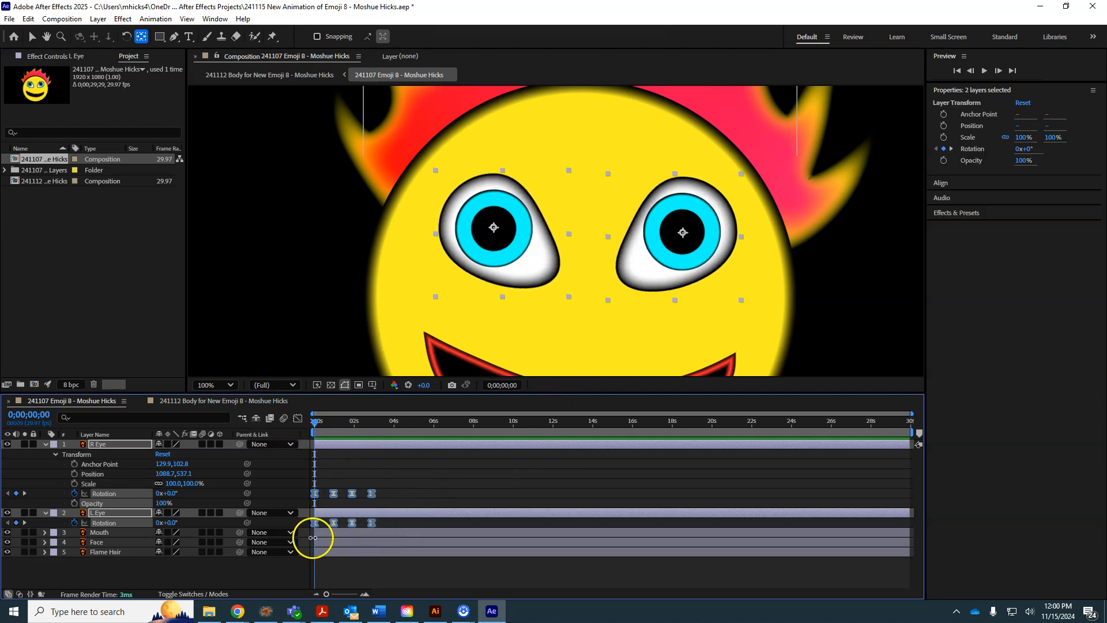
{"action": "left_click_drag", "start_coordinate": [361, 425], "coordinate": [391, 431]}
{"action": "key", "text": "ctrl+v"}
{"action": "left_click_drag", "start_coordinate": [496, 477], "coordinate": [312, 539]}
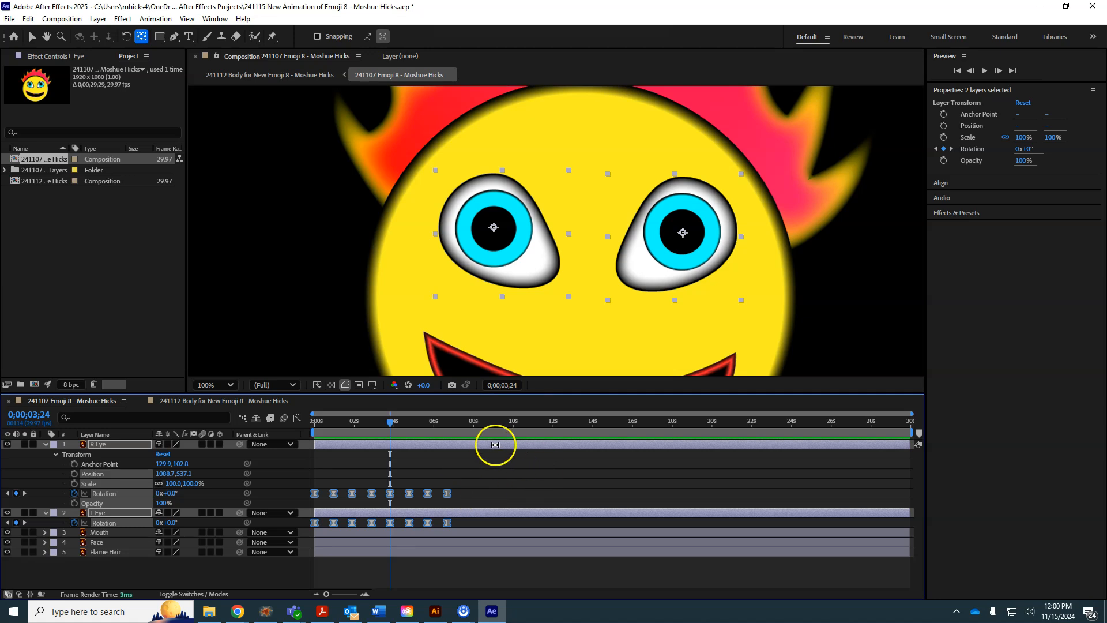
Step: Shorten the work area to end just before the 8-second mark, after the last eye keyframes, and preview it
{"action": "left_click", "coordinate": [513, 425]}
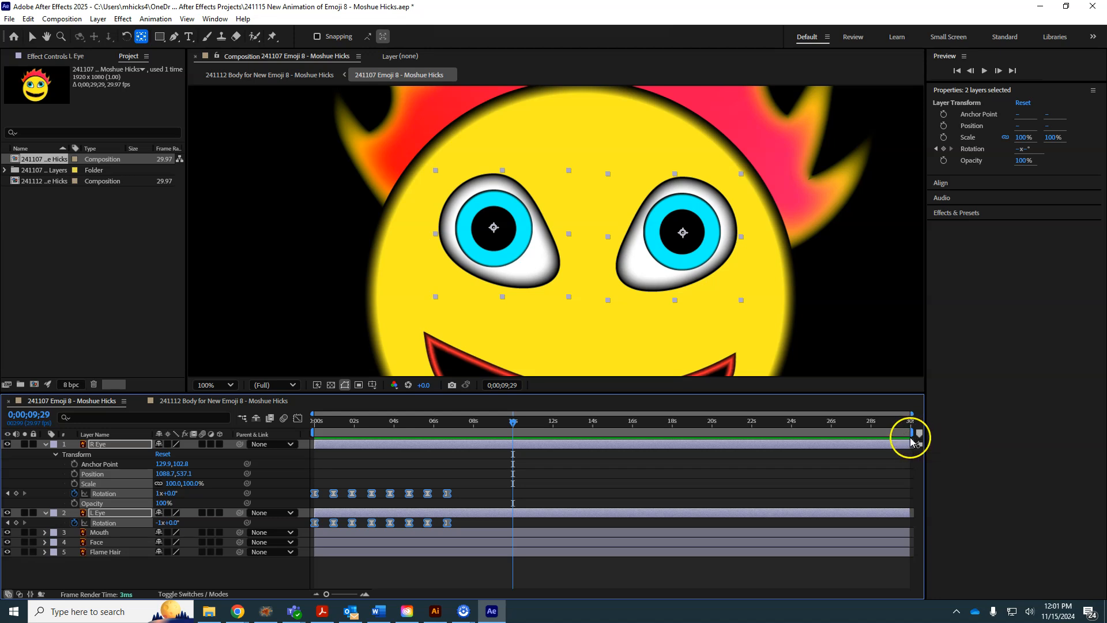
{"action": "left_click_drag", "start_coordinate": [904, 446], "coordinate": [734, 458]}
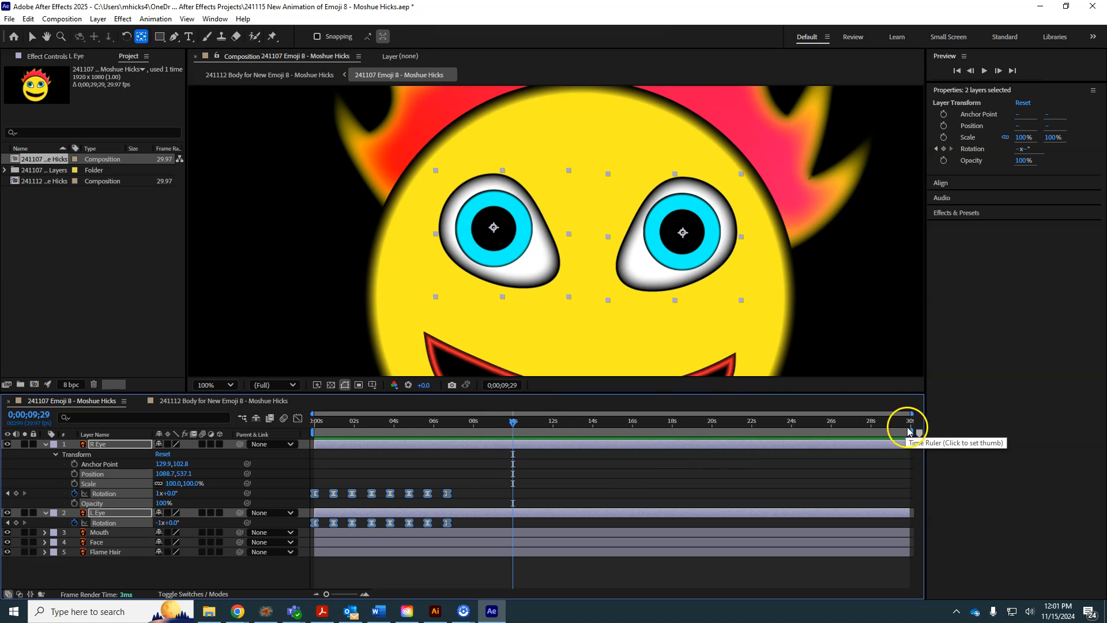
{"action": "mouse_move", "coordinate": [908, 430]}
{"action": "left_mouse_down"}
{"action": "mouse_move", "coordinate": [457, 431]}
{"action": "mouse_move", "coordinate": [466, 432]}
{"action": "left_mouse_up"}
{"action": "left_click", "coordinate": [435, 425]}
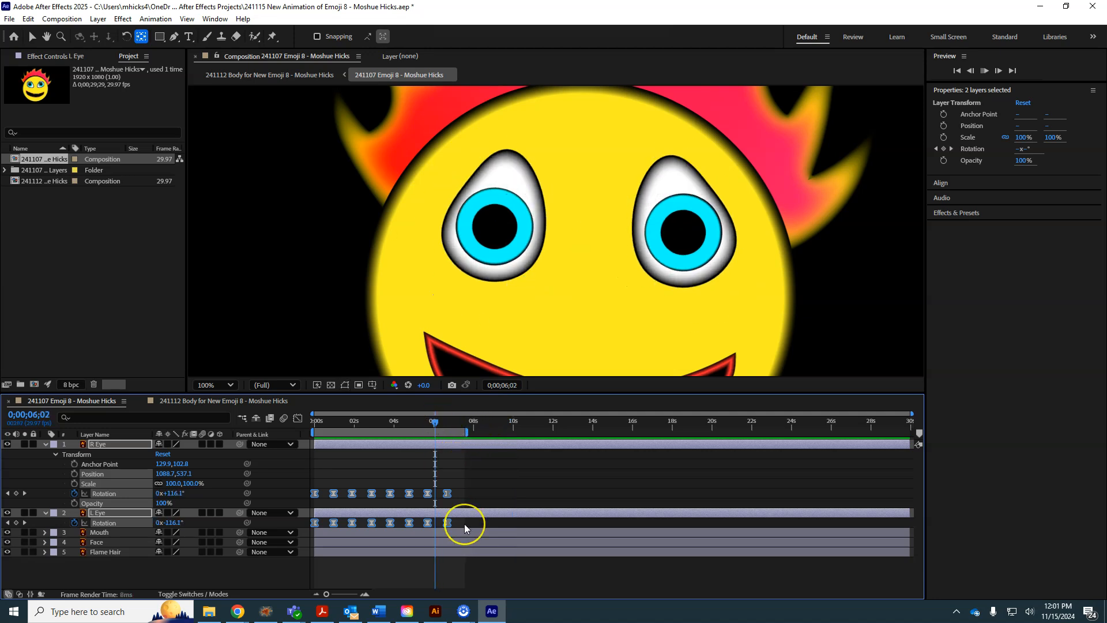
{"action": "key", "text": "space"}
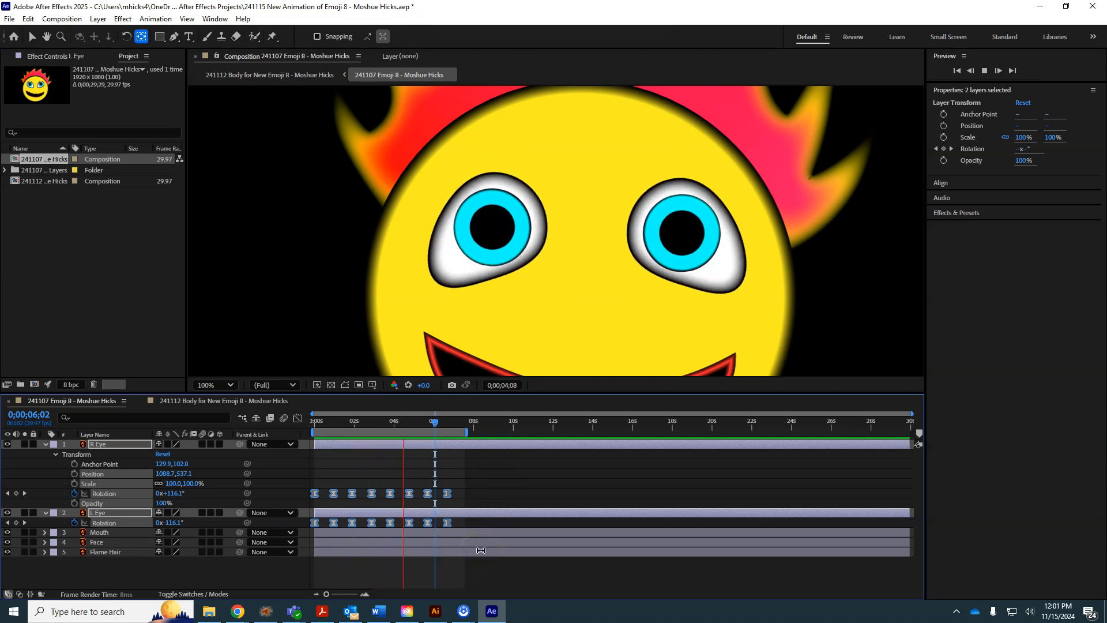
{"action": "key", "text": "space"}
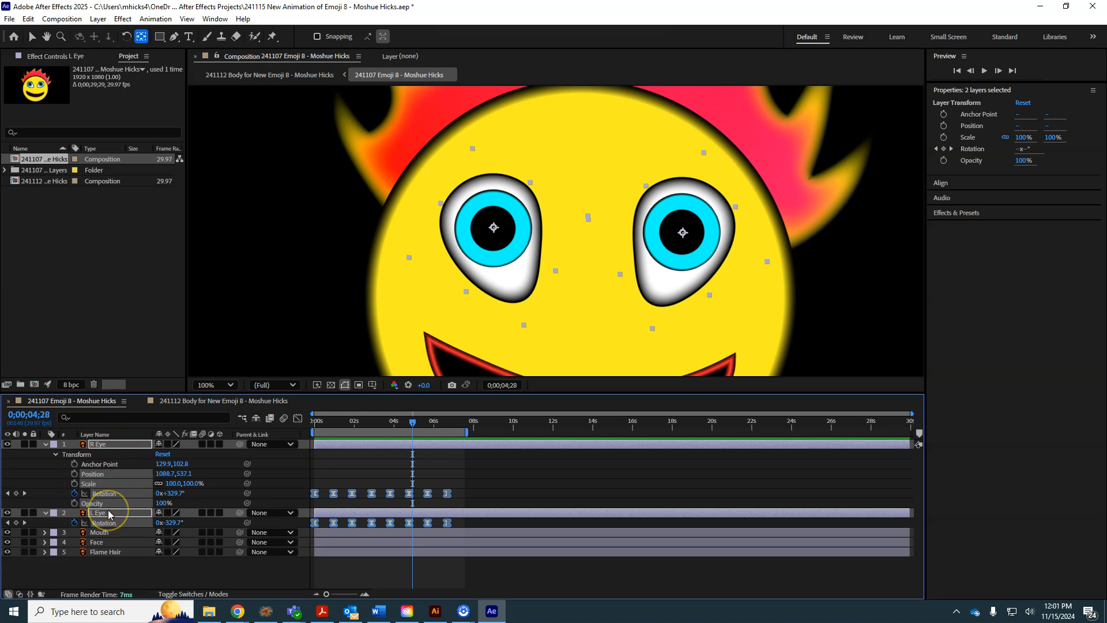
Step: Show only the keyframed properties of both eye layers and return to the start of the composition
{"action": "key", "text": "u"}
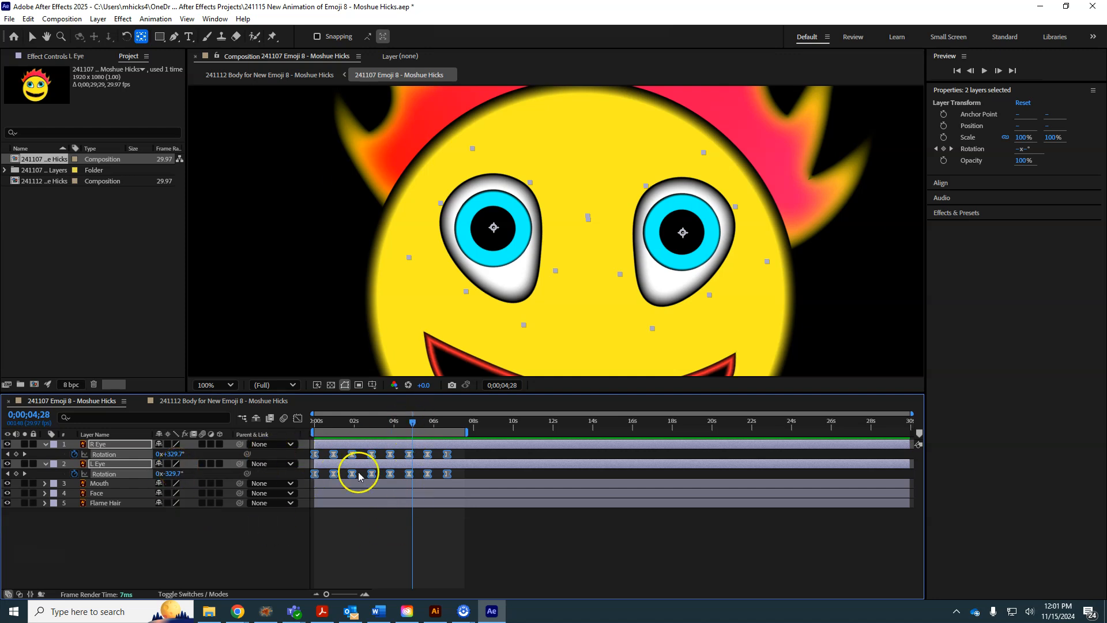
{"action": "left_click", "coordinate": [261, 545]}
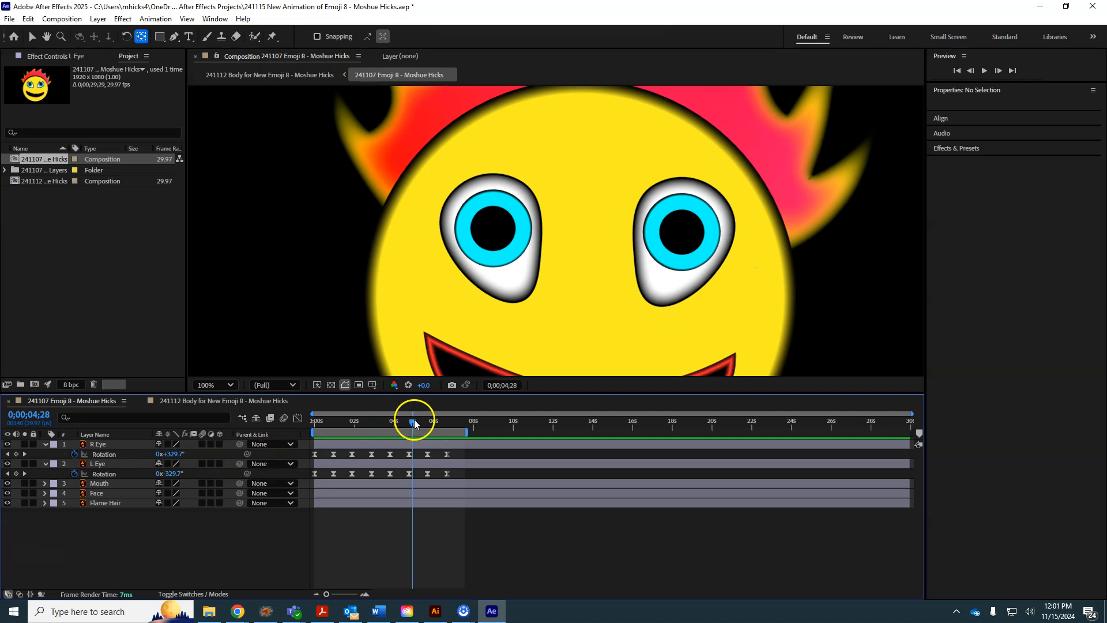
{"action": "left_click_drag", "start_coordinate": [414, 420], "coordinate": [268, 425]}
Step: Start Position keyframes for the Mouth layer at 0;00;00;00
{"action": "key", "text": "h"}
{"action": "left_click_drag", "start_coordinate": [606, 321], "coordinate": [545, 264]}
{"action": "key", "text": "y"}
{"action": "left_click_drag", "start_coordinate": [549, 304], "coordinate": [524, 230]}
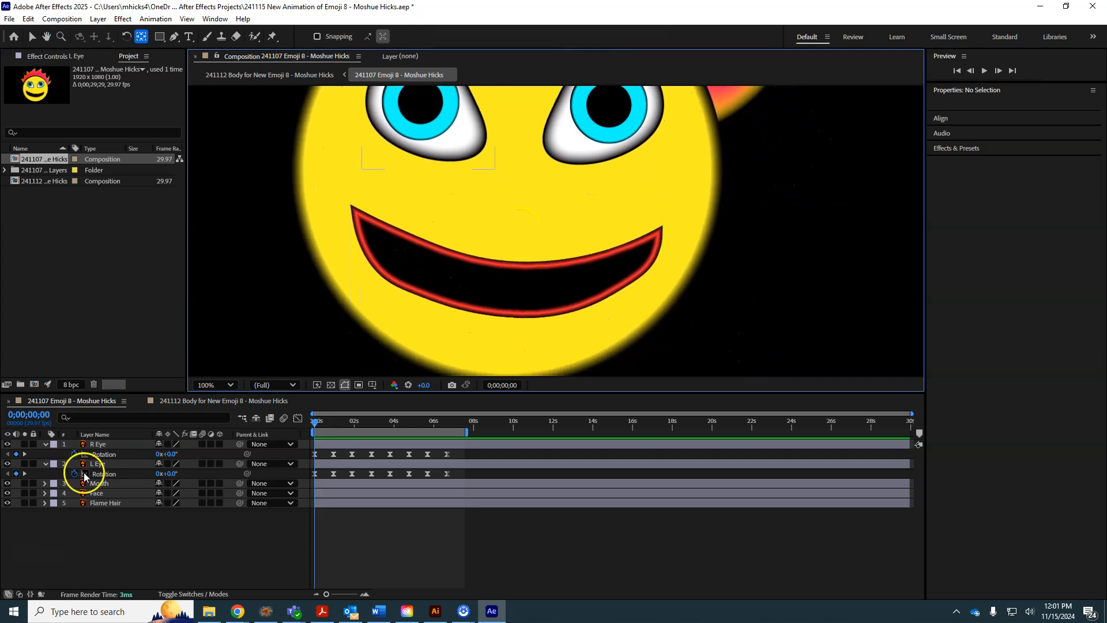
{"action": "left_click", "coordinate": [103, 484]}
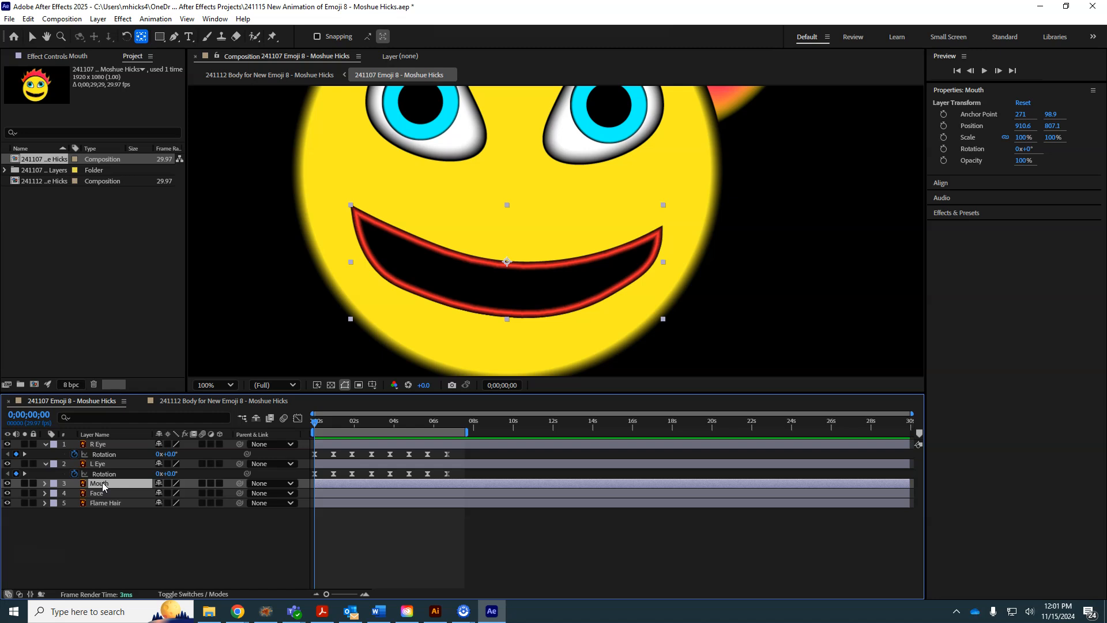
{"action": "key", "text": "p"}
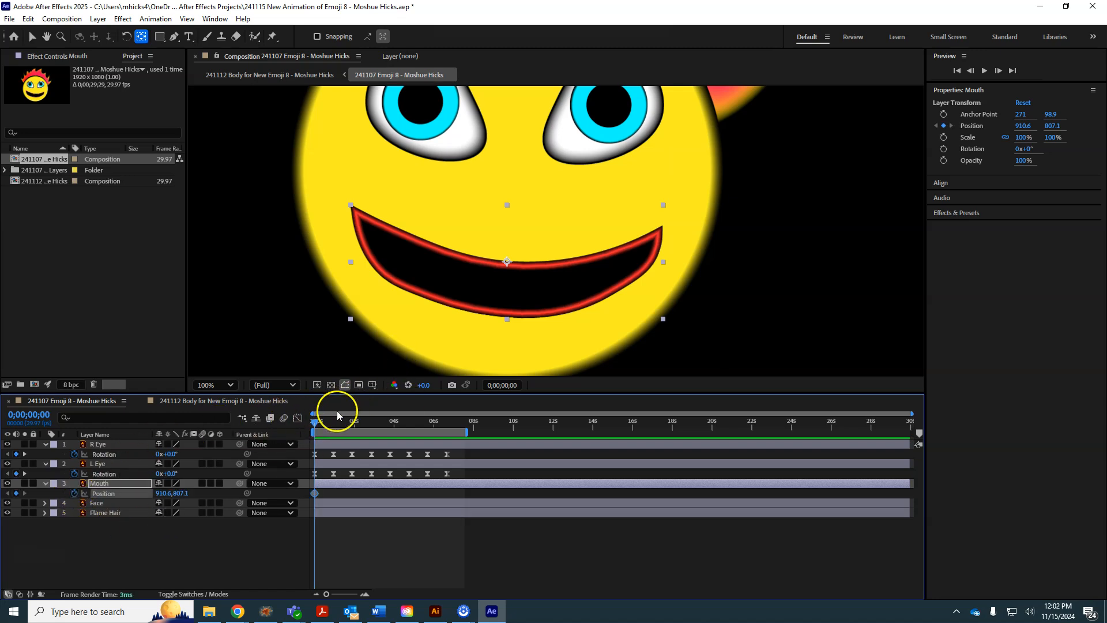
Step: Move the mouth up to about 910.6, 741.1 at 0;00;01;16 and down to about 900.6, 853.1 at 0;00;03;05
{"action": "left_click_drag", "start_coordinate": [312, 425], "coordinate": [345, 425]}
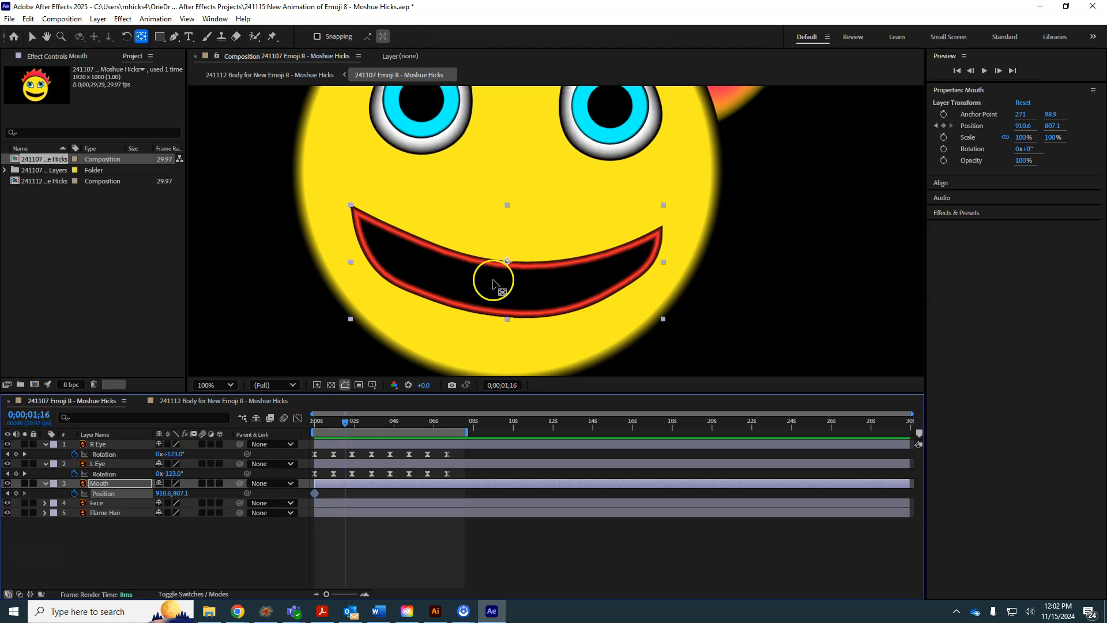
{"action": "left_click", "coordinate": [486, 252]}
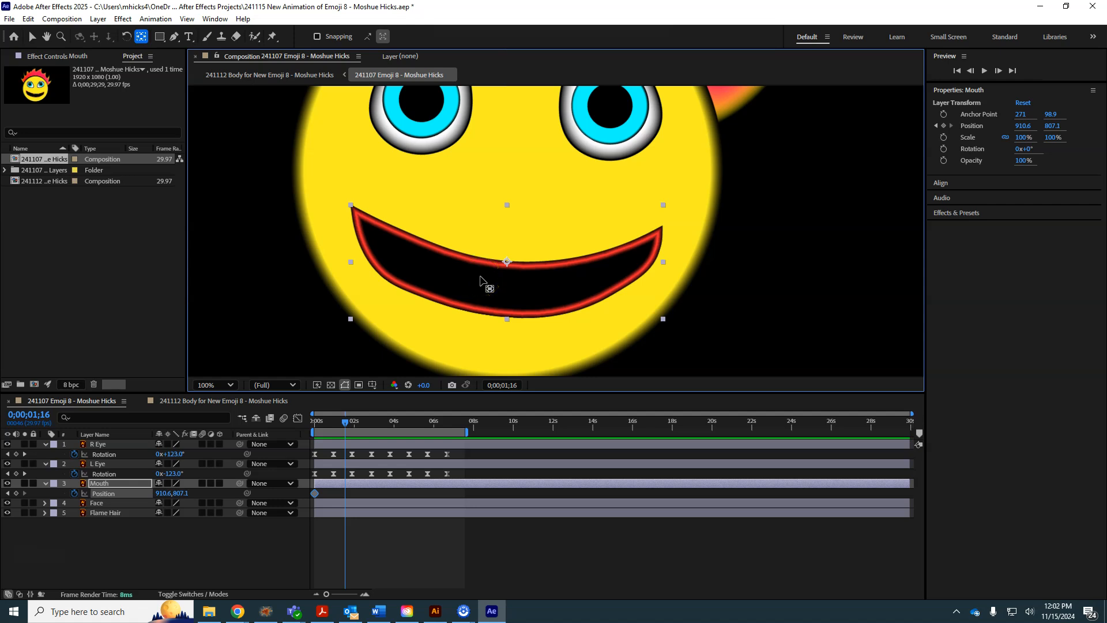
{"action": "left_click", "coordinate": [33, 40]}
{"action": "left_click_drag", "start_coordinate": [508, 287], "coordinate": [510, 249]}
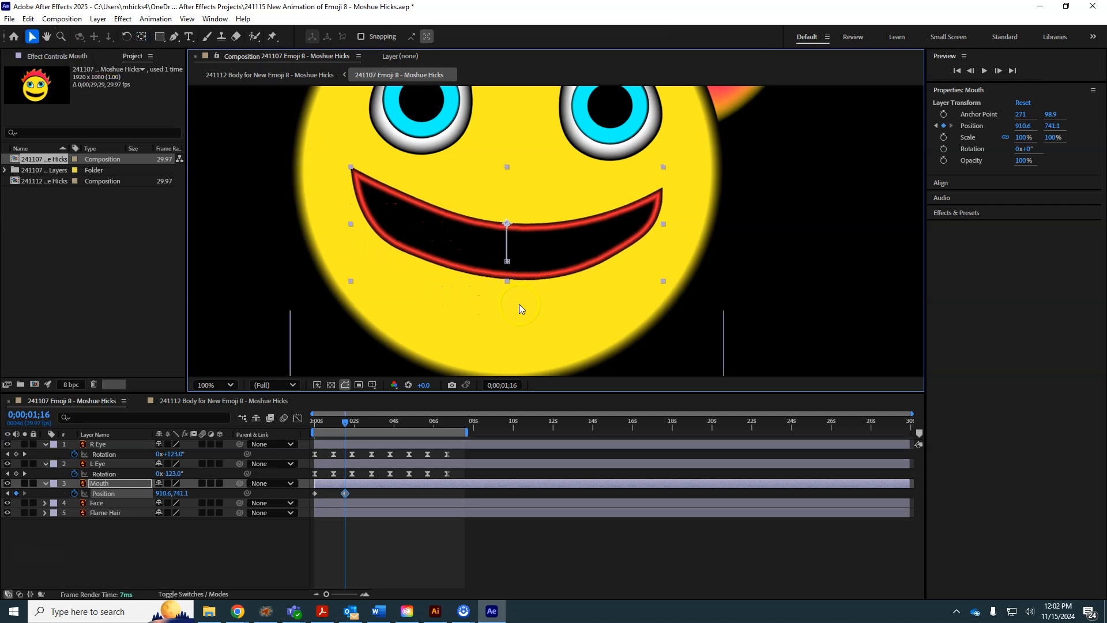
{"action": "left_click_drag", "start_coordinate": [349, 420], "coordinate": [383, 426]}
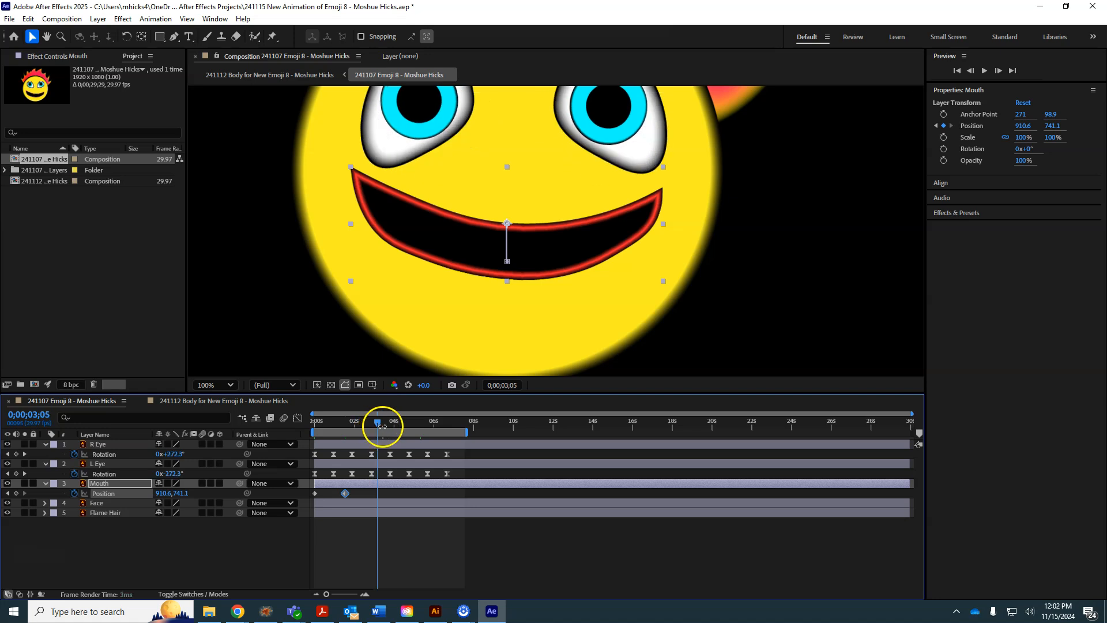
{"action": "left_click_drag", "start_coordinate": [504, 279], "coordinate": [483, 327]}
Step: Copy the Mouth layer's first position keyframe and paste it at 0;00;04;20
{"action": "left_click_drag", "start_coordinate": [377, 421], "coordinate": [407, 426]}
{"action": "left_click", "coordinate": [316, 494]}
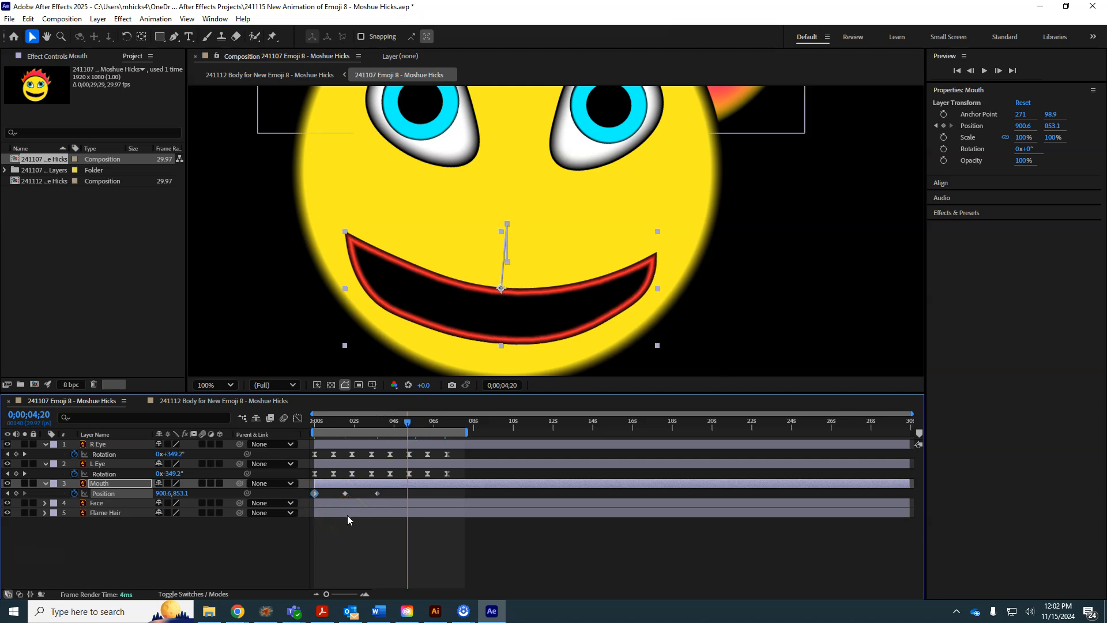
{"action": "left_click", "coordinate": [347, 514]}
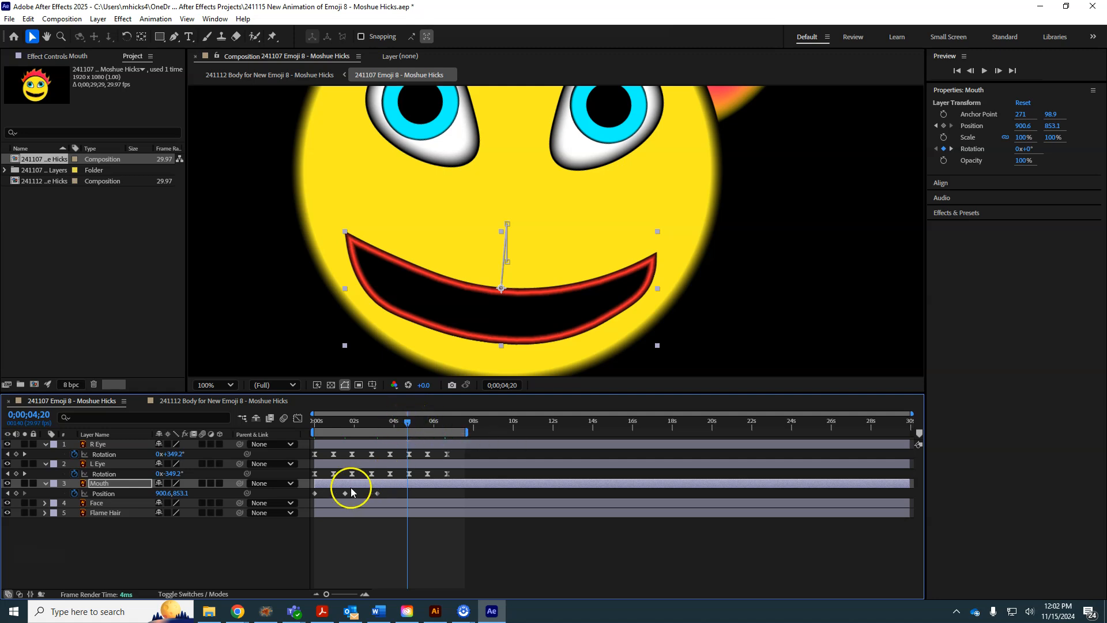
{"action": "left_click", "coordinate": [315, 494]}
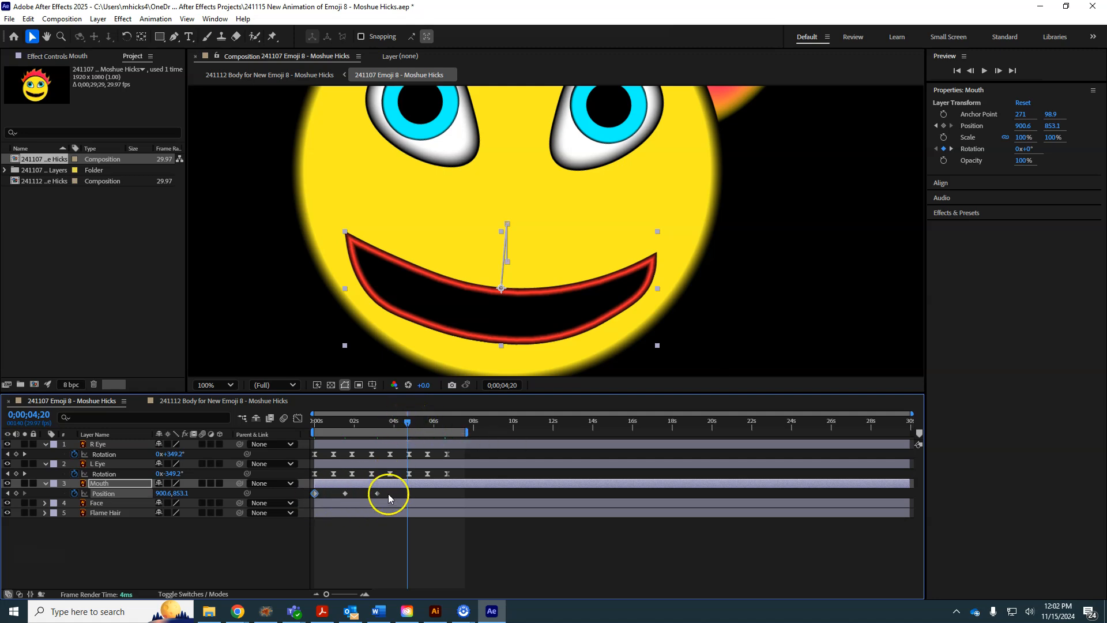
{"action": "key", "text": "ctrl+v"}
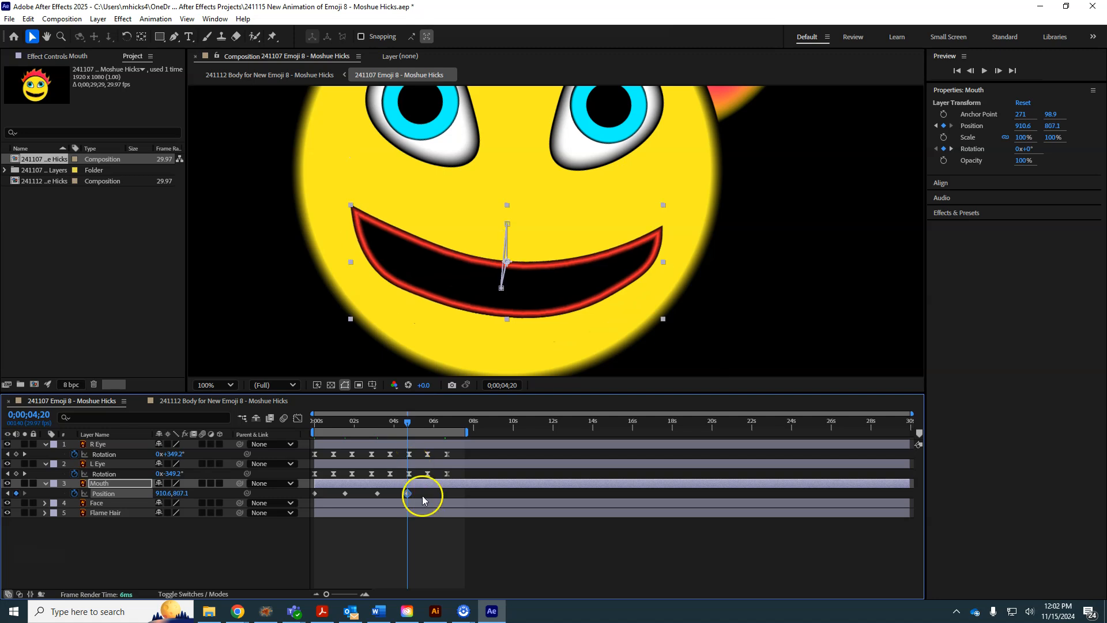
Step: Reveal the Mouth layer's keyframed properties and delete its stray rotation keyframes
{"action": "mouse_move", "coordinate": [408, 426]}
{"action": "left_mouse_down"}
{"action": "mouse_move", "coordinate": [303, 425]}
{"action": "mouse_move", "coordinate": [431, 442]}
{"action": "mouse_move", "coordinate": [415, 440]}
{"action": "left_mouse_up"}
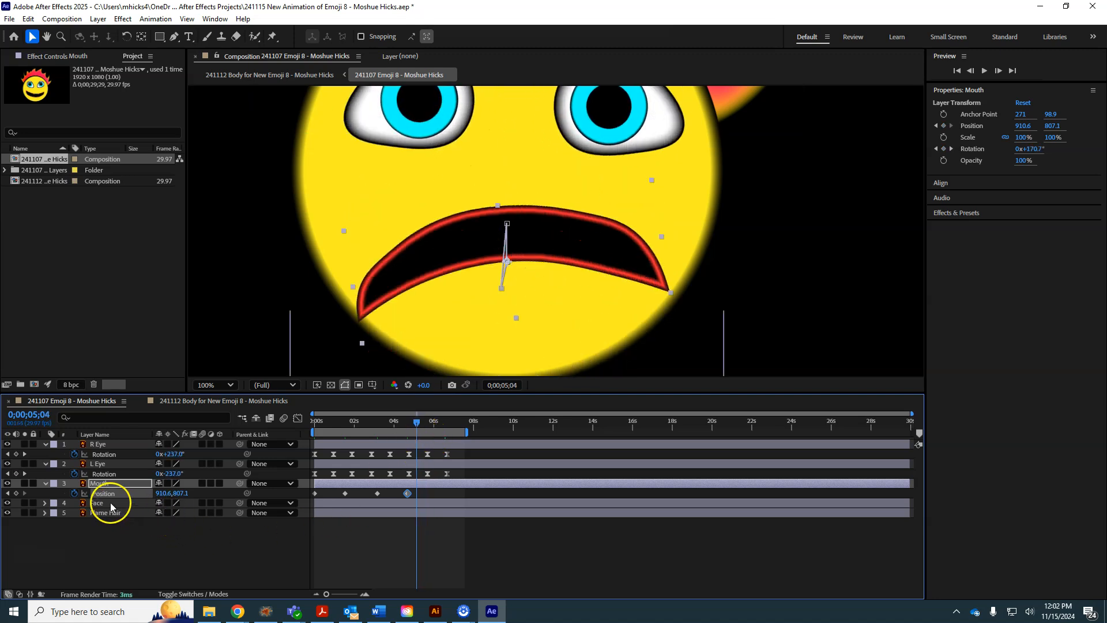
{"action": "left_click", "coordinate": [102, 486]}
{"action": "key", "text": "u"}
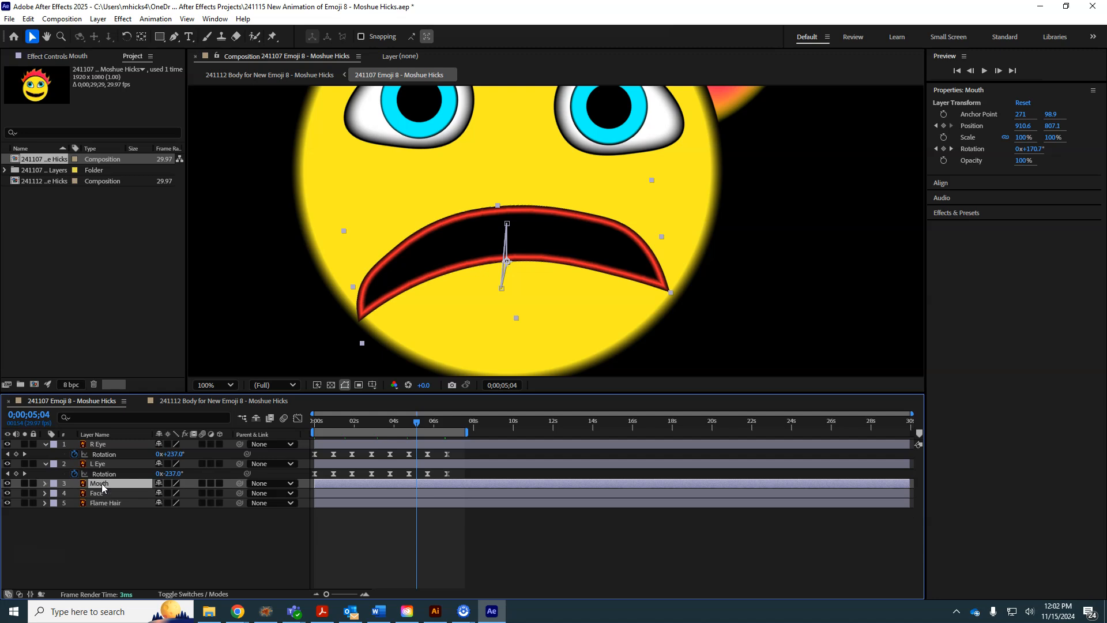
{"action": "key", "text": "u"}
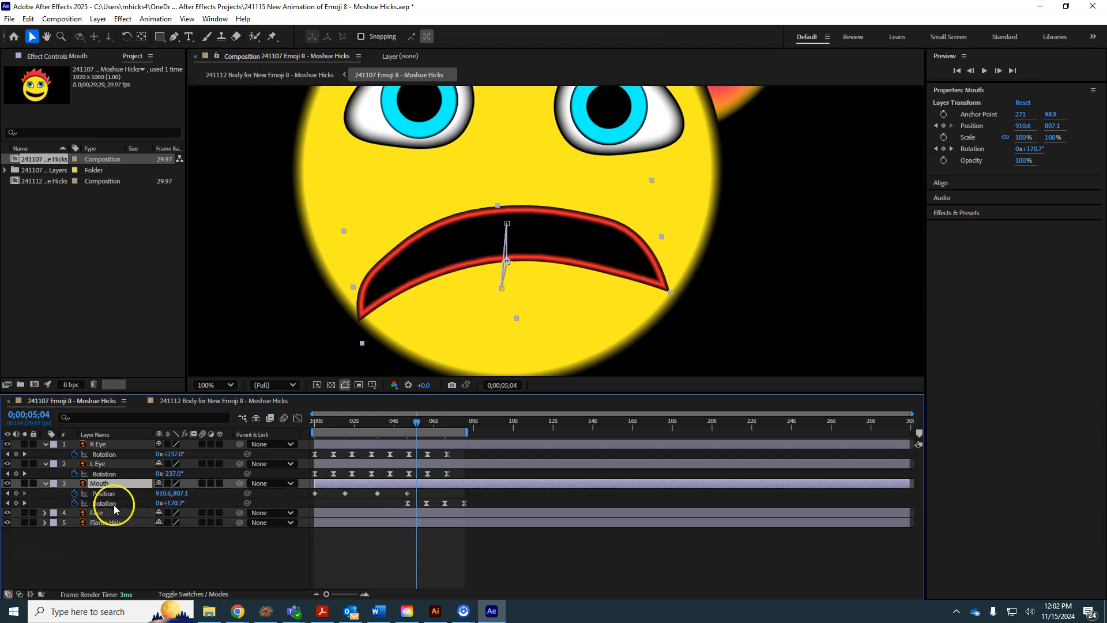
{"action": "left_click_drag", "start_coordinate": [482, 502], "coordinate": [403, 508]}
{"action": "key", "text": "Delete"}
{"action": "mouse_move", "coordinate": [416, 423]}
{"action": "left_mouse_down"}
{"action": "mouse_move", "coordinate": [385, 433]}
{"action": "mouse_move", "coordinate": [402, 433]}
{"action": "left_mouse_up"}
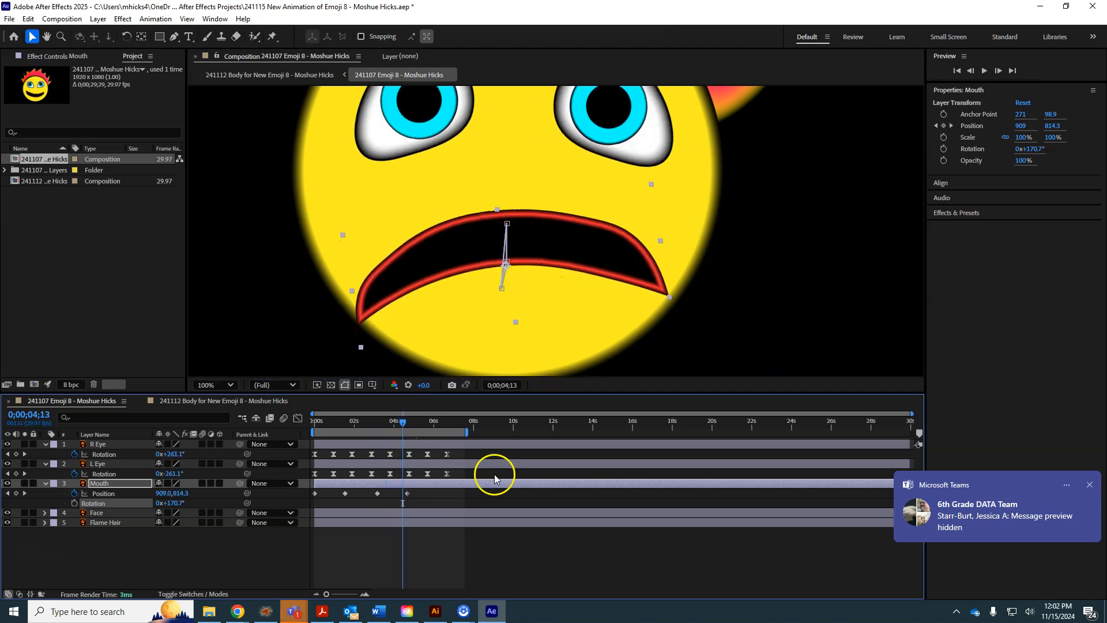
{"action": "left_click", "coordinate": [1090, 485]}
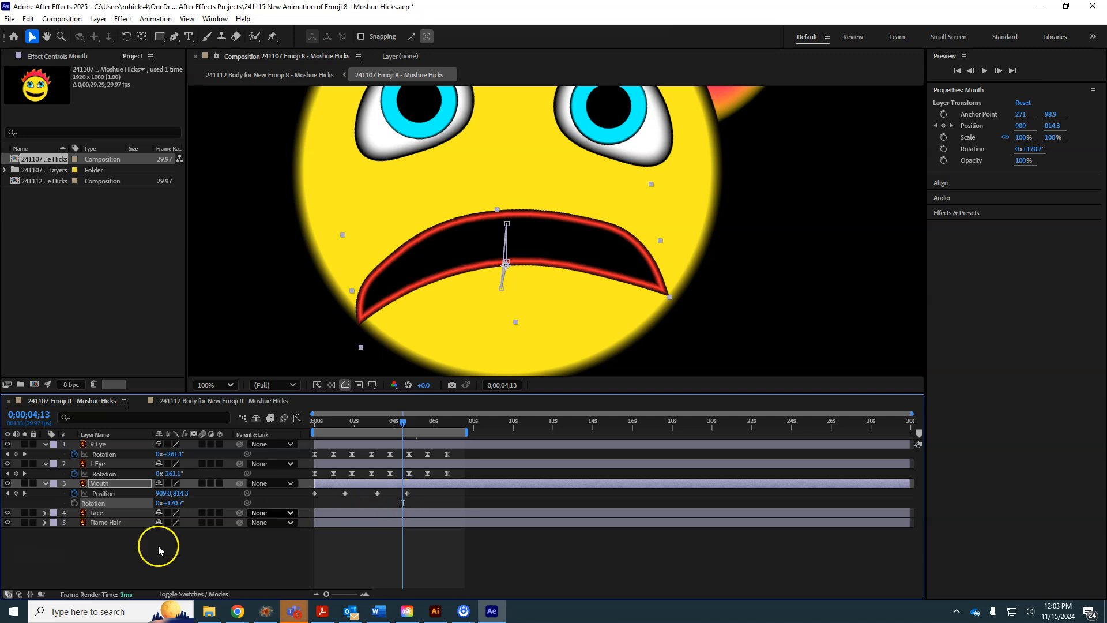
Step: Set the Mouth layer's rotation to 0x+0.0° and preview the animation from the start
{"action": "left_click_drag", "start_coordinate": [402, 424], "coordinate": [277, 438]}
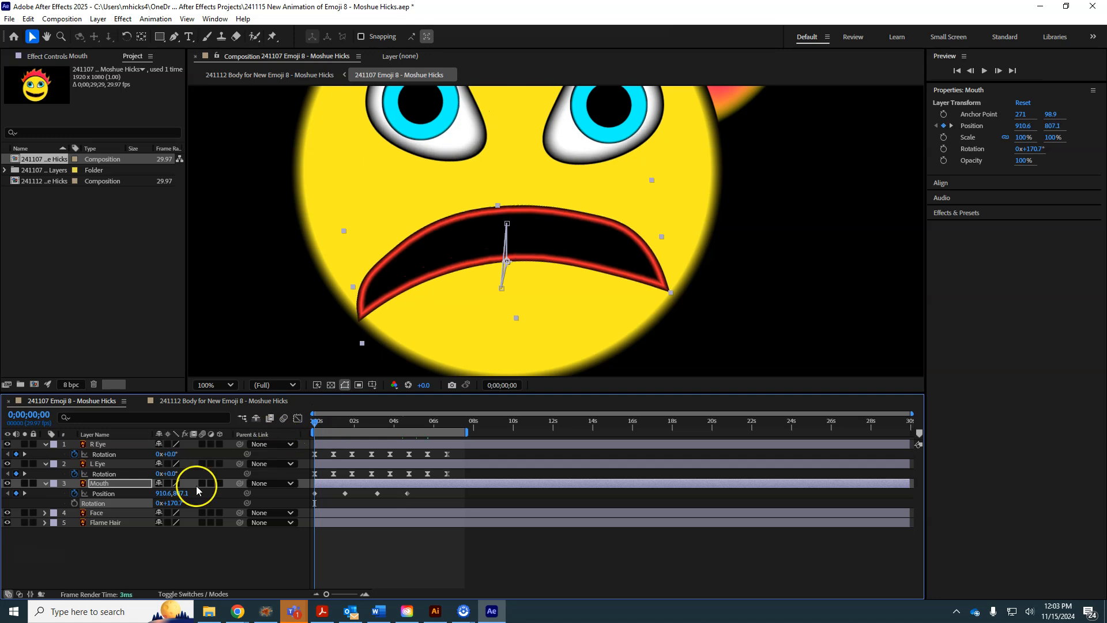
{"action": "left_click", "coordinate": [173, 502]}
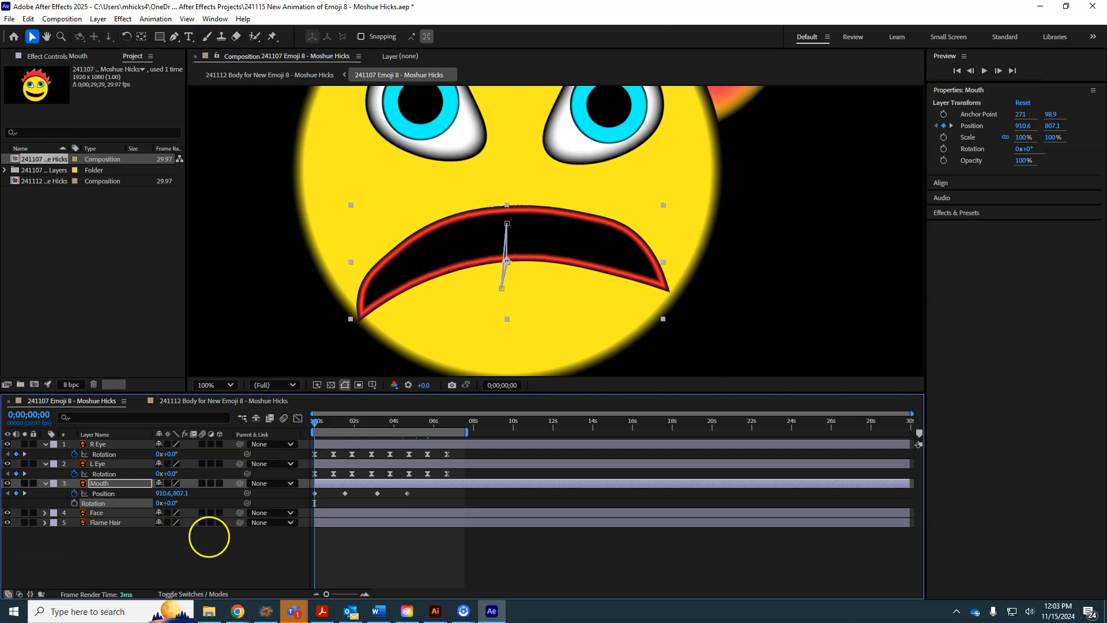
{"action": "key", "text": "space"}
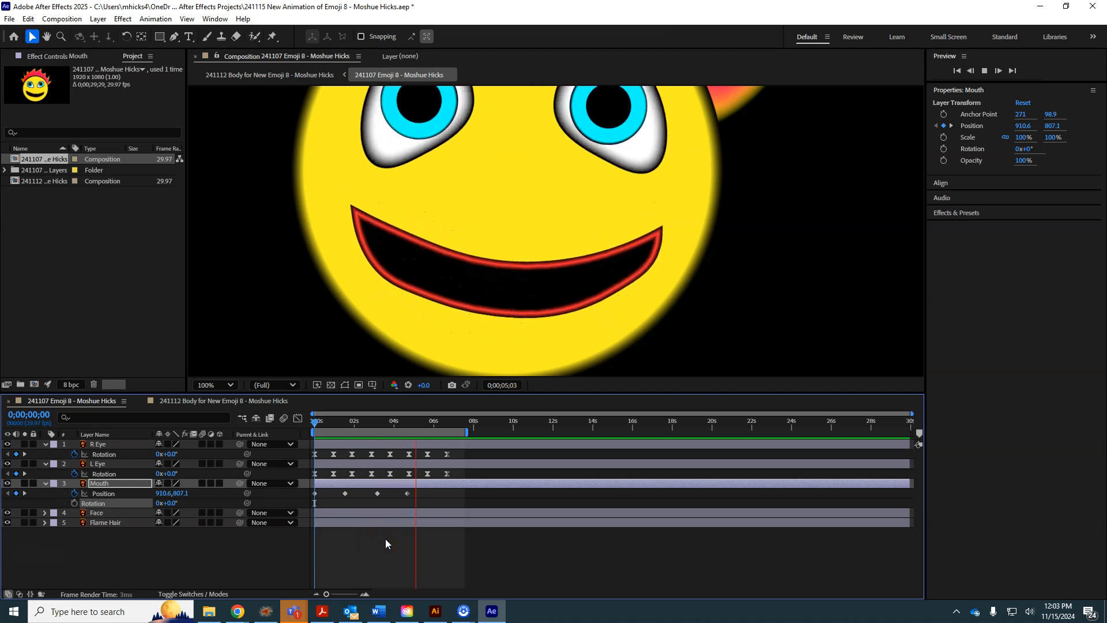
{"action": "key", "text": "space"}
Step: Apply Easy Ease to all four of the Mouth layer's position keyframes
{"action": "left_click_drag", "start_coordinate": [426, 501], "coordinate": [314, 495]}
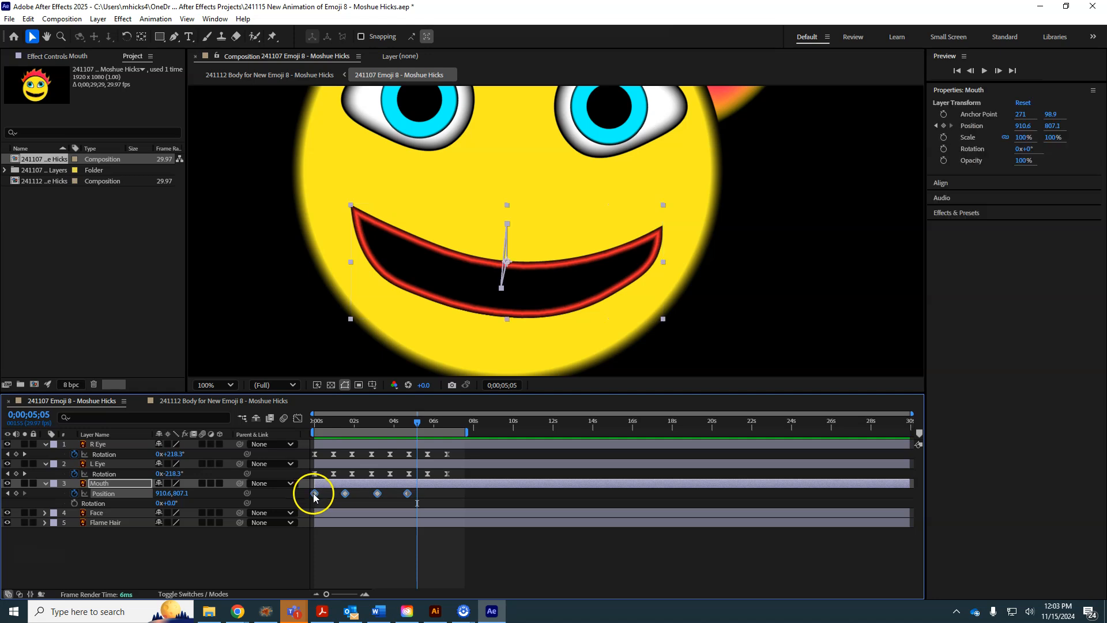
{"action": "right_click", "coordinate": [348, 496]}
{"action": "mouse_move", "coordinate": [397, 485]}
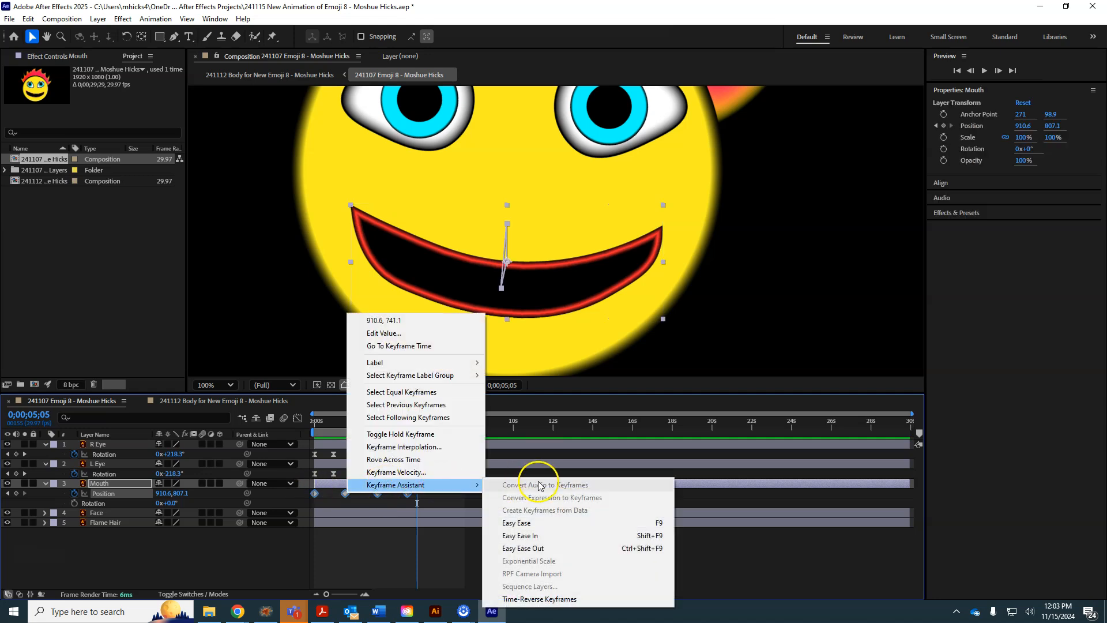
{"action": "left_click", "coordinate": [536, 526]}
Step: Spread the Mouth layer's position keyframes farther apart, with the last one at about 6.5 seconds, and preview the animation from the start
{"action": "left_click_drag", "start_coordinate": [408, 495], "coordinate": [369, 494]}
{"action": "left_click", "coordinate": [416, 497]}
{"action": "left_click_drag", "start_coordinate": [417, 423], "coordinate": [241, 431]}
{"action": "key", "text": "space"}
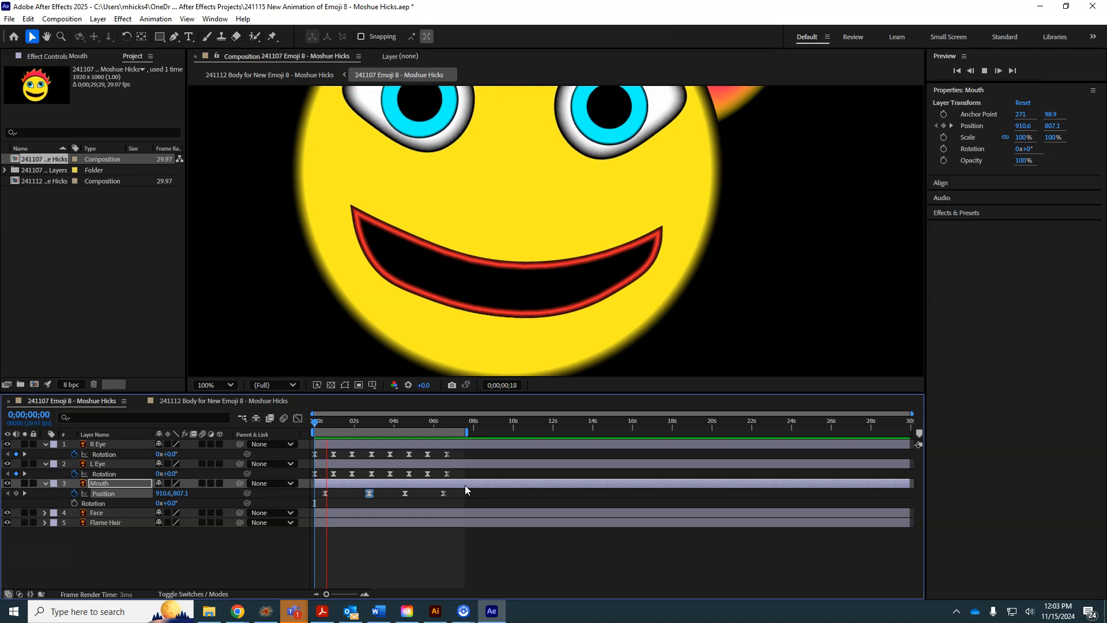
{"action": "key", "text": "space"}
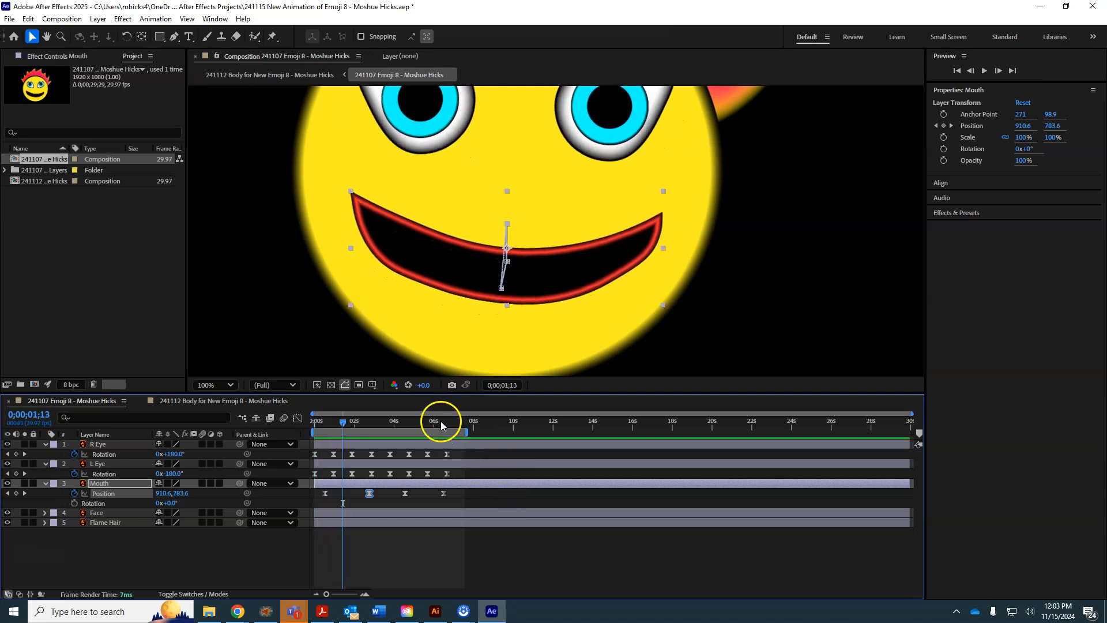
Step: Go to the R Eye layer's last rotation keyframe at 0;00;06;20 and shorten the work area to end there
{"action": "left_click_drag", "start_coordinate": [444, 420], "coordinate": [447, 425]}
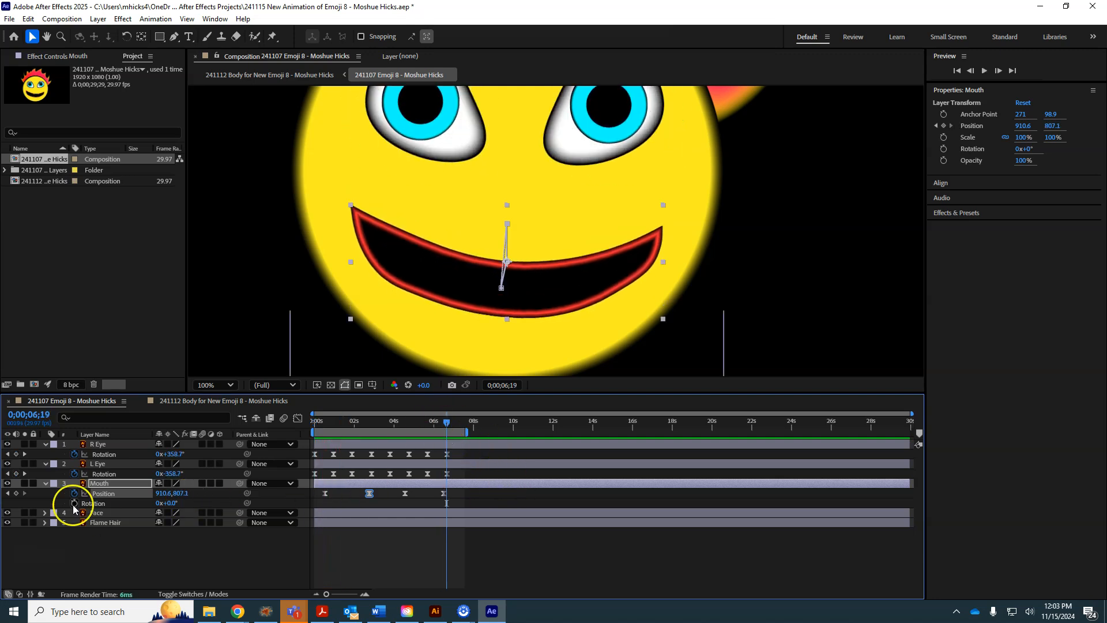
{"action": "left_click", "coordinate": [7, 454]}
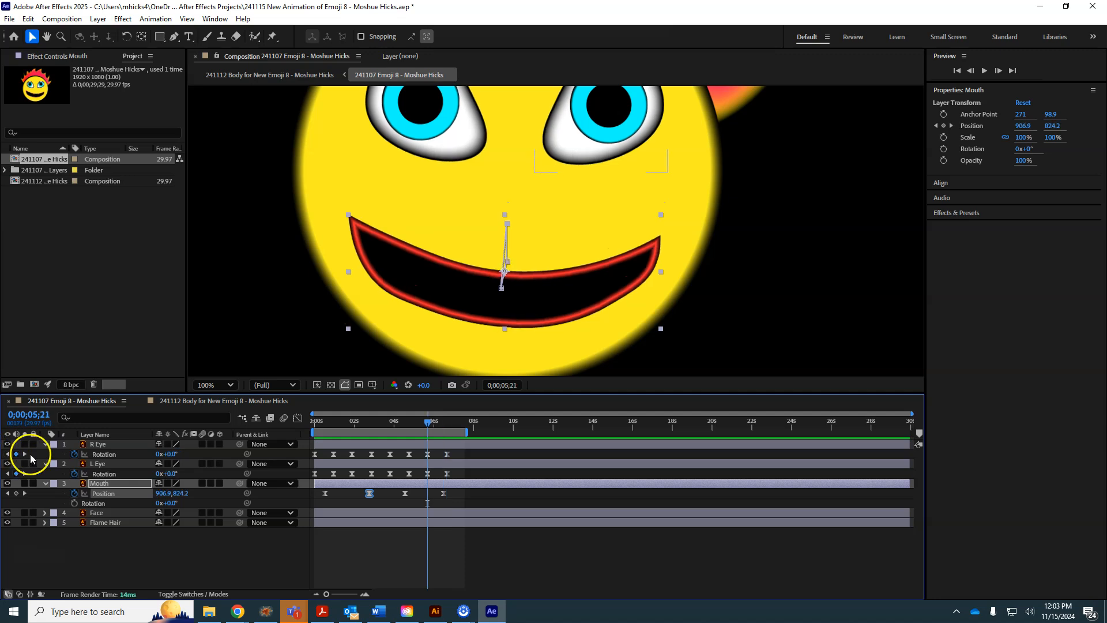
{"action": "left_click", "coordinate": [25, 454]}
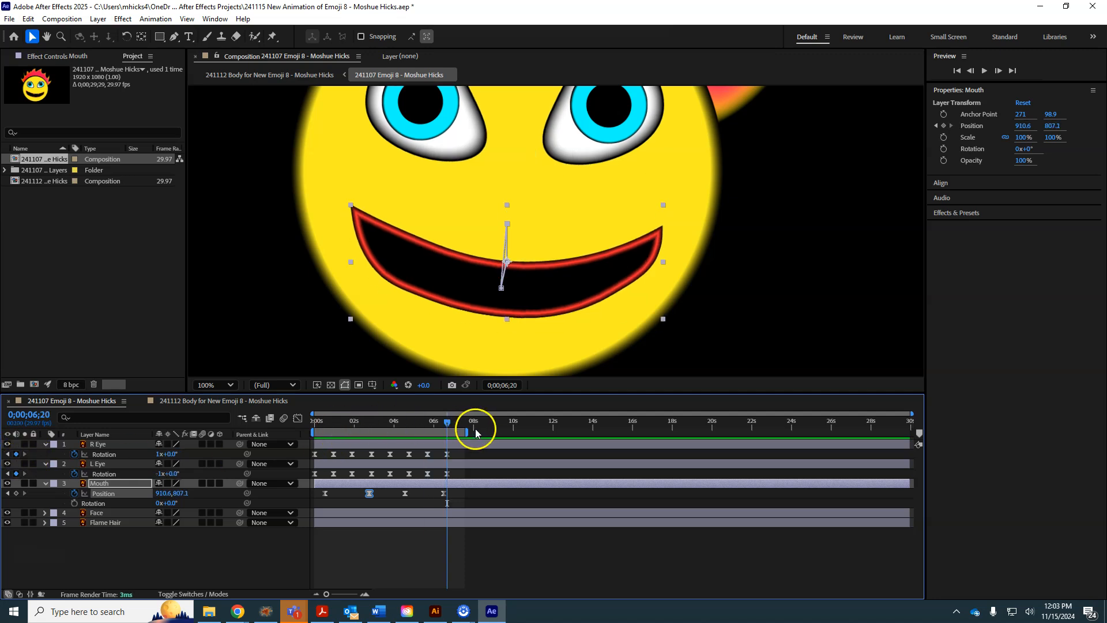
{"action": "left_click_drag", "start_coordinate": [463, 432], "coordinate": [453, 433]}
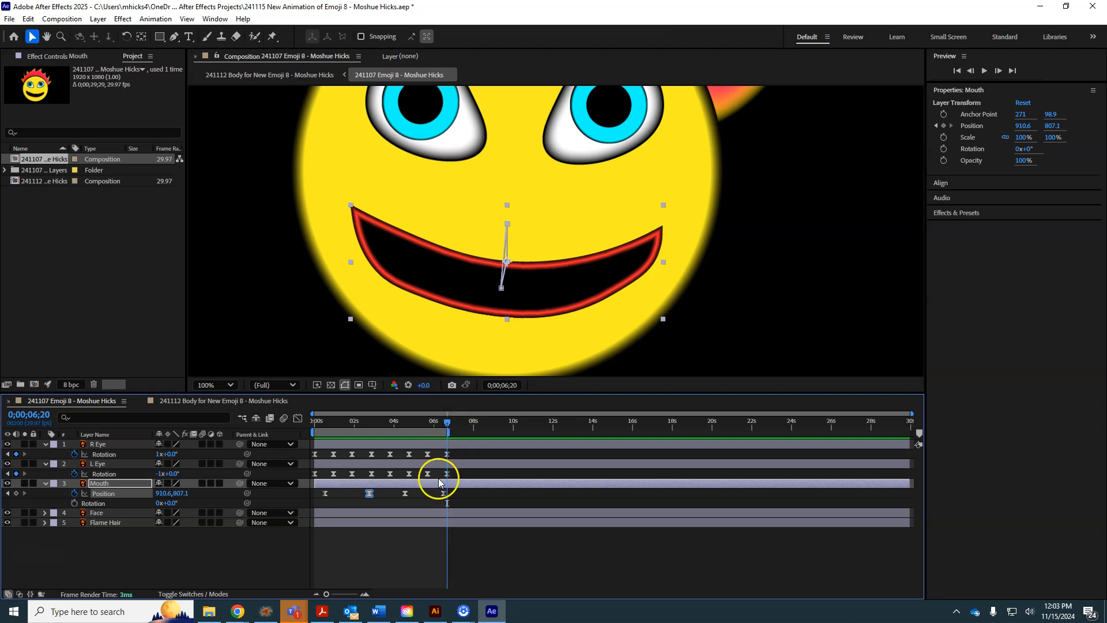
Step: Align the Mouth's last position keyframe to 0;00;06;20 and the first to 0;00;00;00, with the middle ones near 2 and 4.2 seconds
{"action": "left_click_drag", "start_coordinate": [443, 496], "coordinate": [447, 495]}
{"action": "left_click_drag", "start_coordinate": [437, 423], "coordinate": [227, 430]}
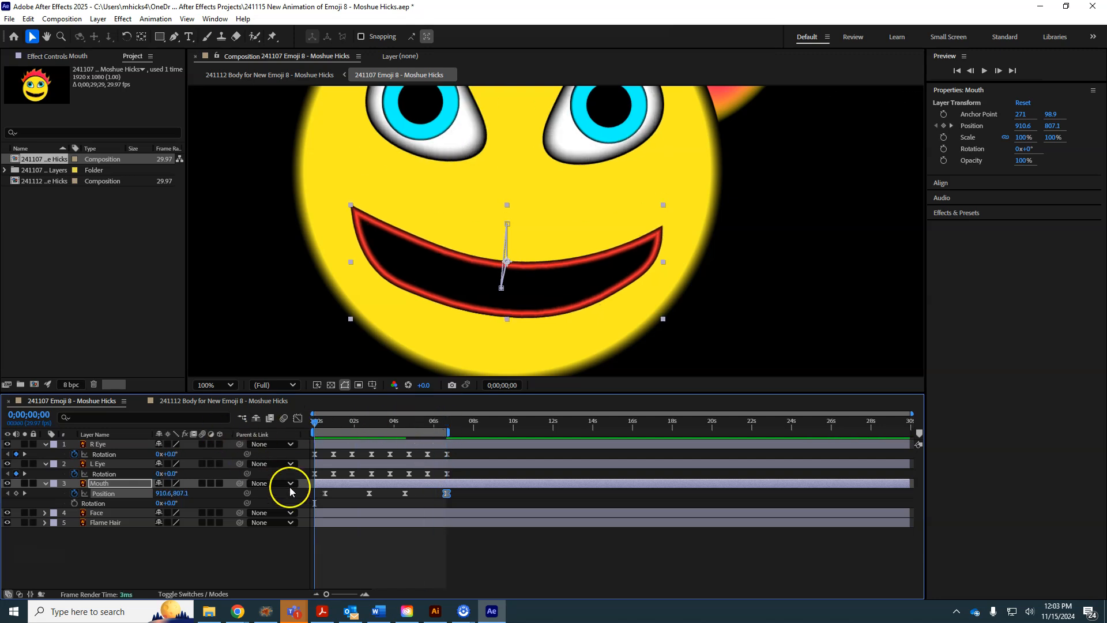
{"action": "double_click", "coordinate": [324, 494]}
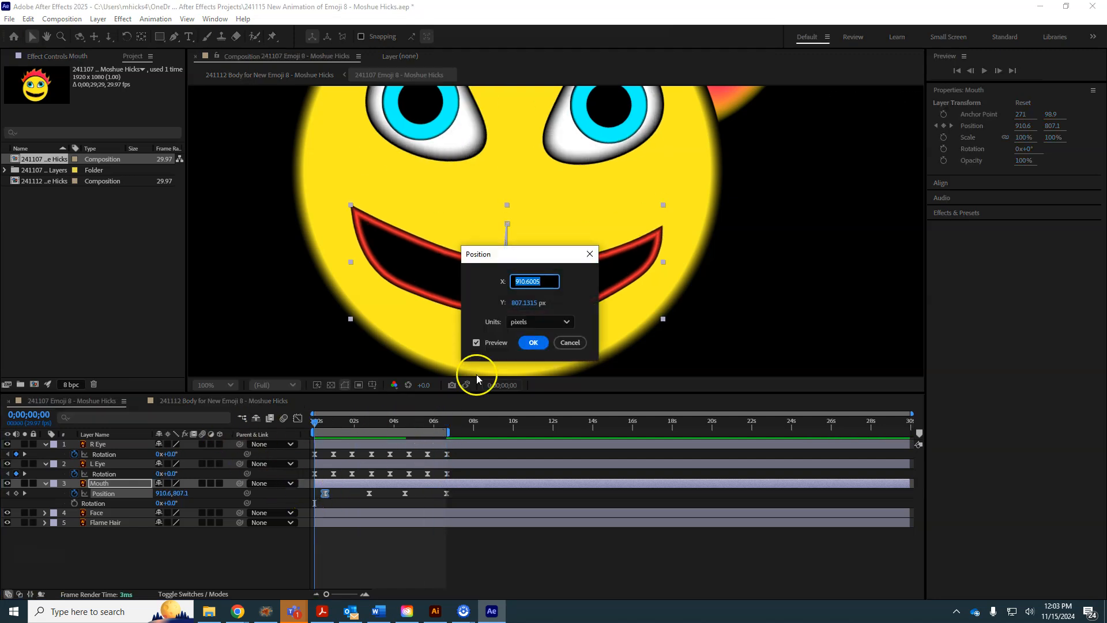
{"action": "left_click", "coordinate": [539, 343]}
{"action": "left_click_drag", "start_coordinate": [323, 494], "coordinate": [399, 494]}
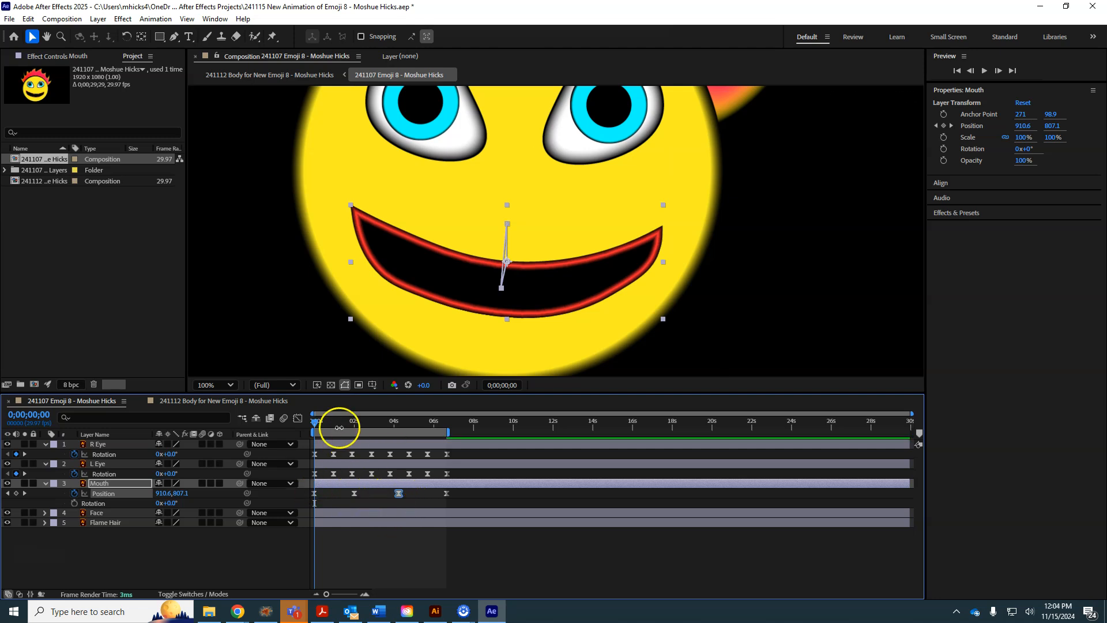
Step: Preview the retimed eye and mouth animation from the start with the whole face in view
{"action": "scroll", "coordinate": [417, 330], "scroll_direction": "down", "scroll_amount": 2}
{"action": "key", "text": "space"}
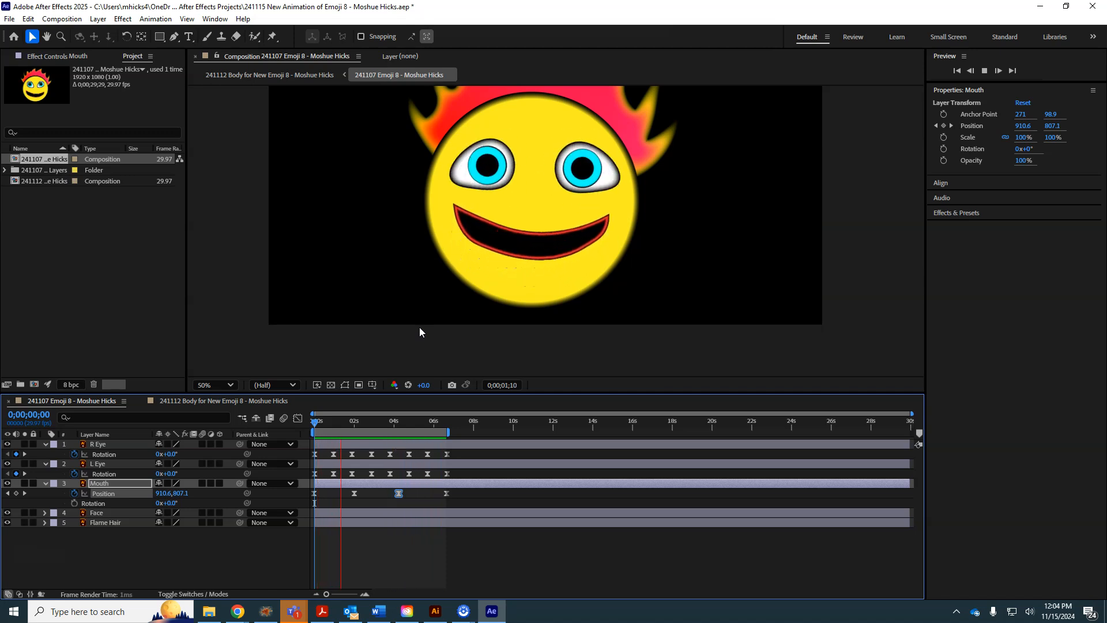
{"action": "key", "text": "space"}
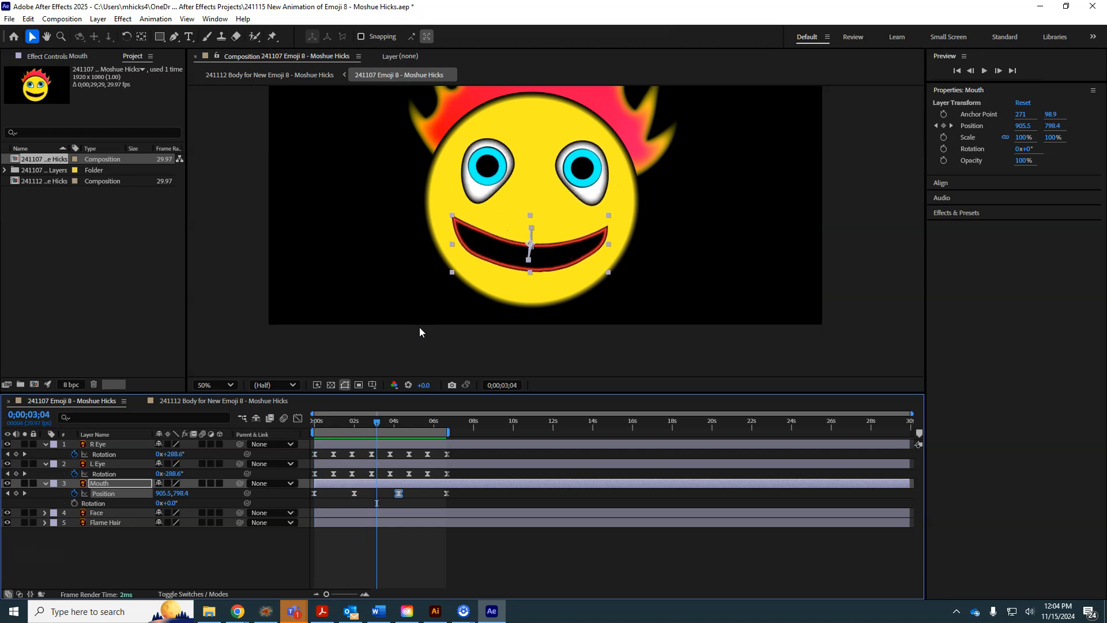